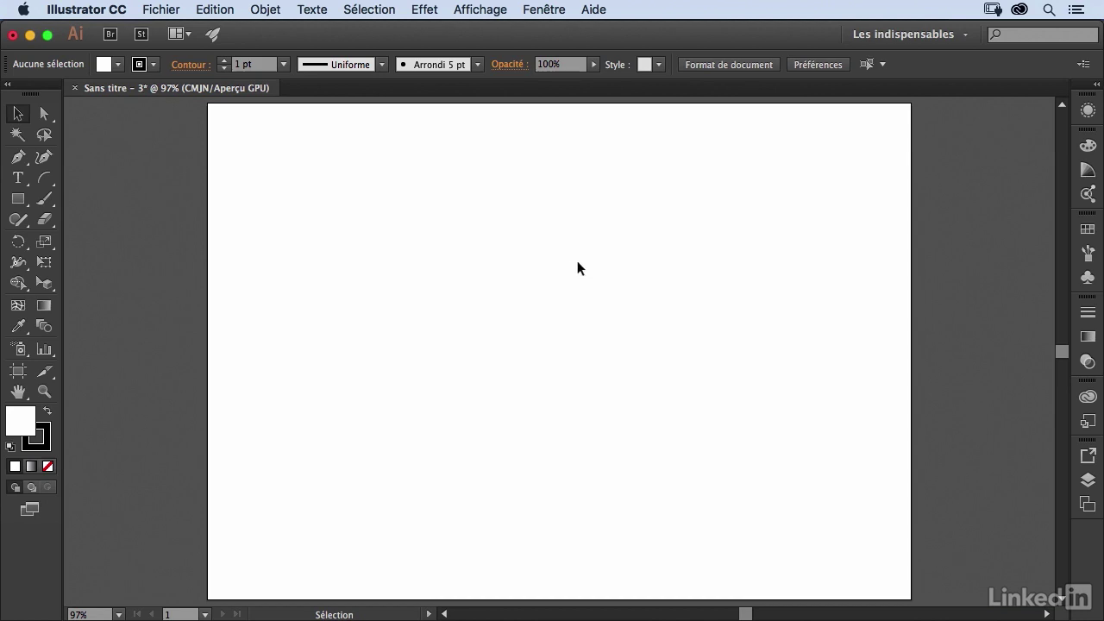
- Switch to Photoshop and show the Spirale d'or crop overlay over the blank image
{"action": "key", "text": "super+Tab"}
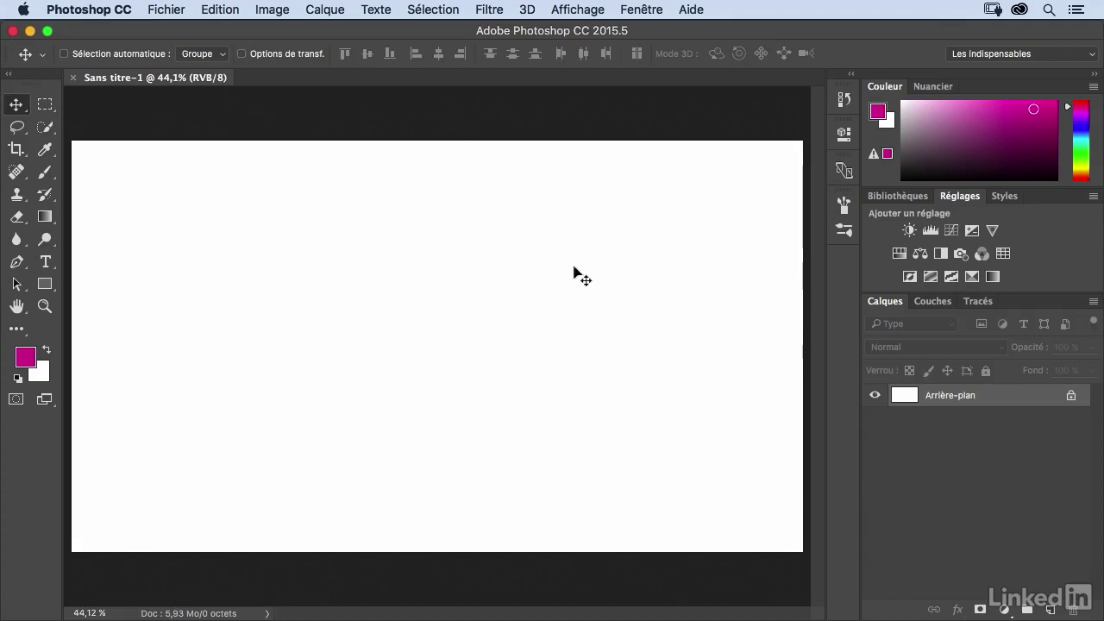
{"action": "left_click", "coordinate": [16, 148]}
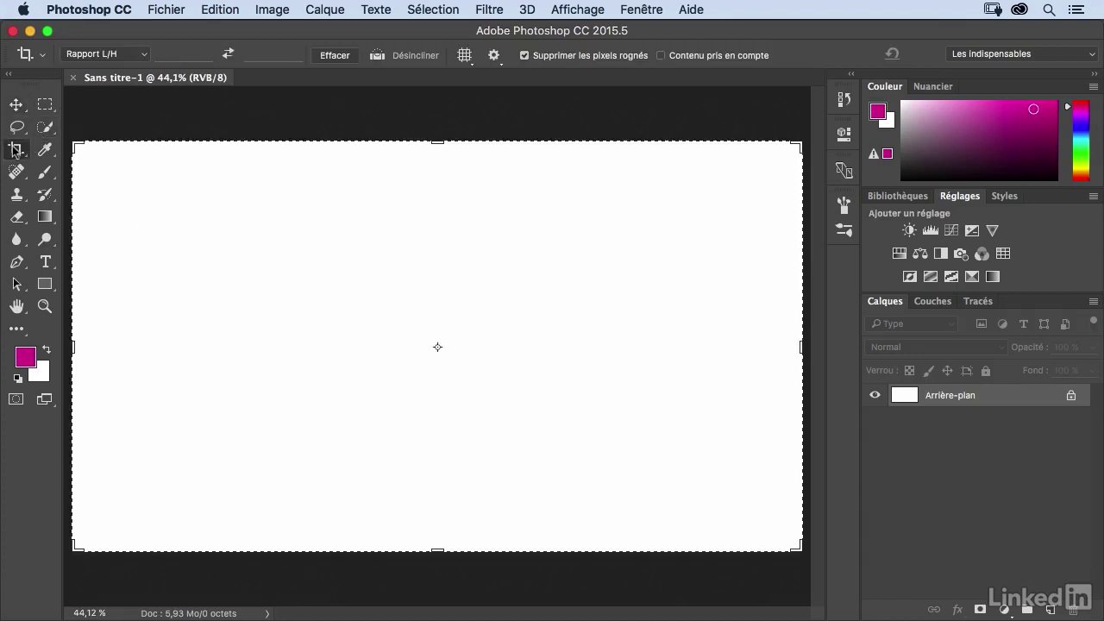
{"action": "left_click", "coordinate": [467, 58]}
{"action": "left_click", "coordinate": [515, 150]}
{"action": "left_click_drag", "start_coordinate": [438, 142], "coordinate": [438, 143]}
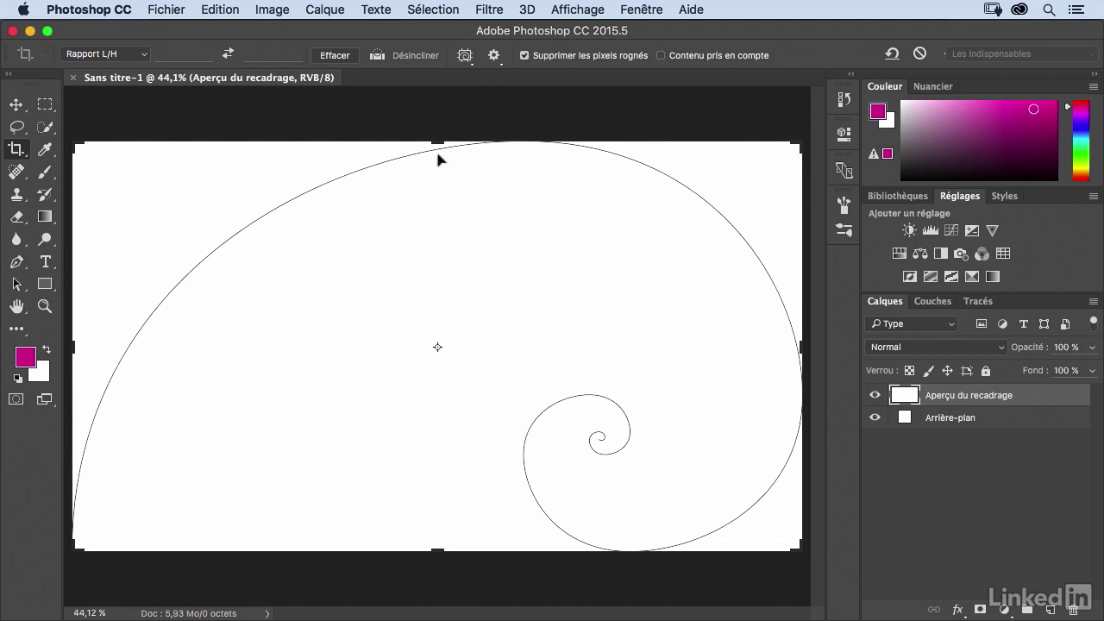
- Cycle through the crop overlays back to Spirale d'or, review the overlay options, and leave the Crop tool without cropping
{"action": "key", "text": "o"}
{"action": "key", "text": "o"}
{"action": "key", "text": "o"}
{"action": "key", "text": "o"}
{"action": "key", "text": "o"}
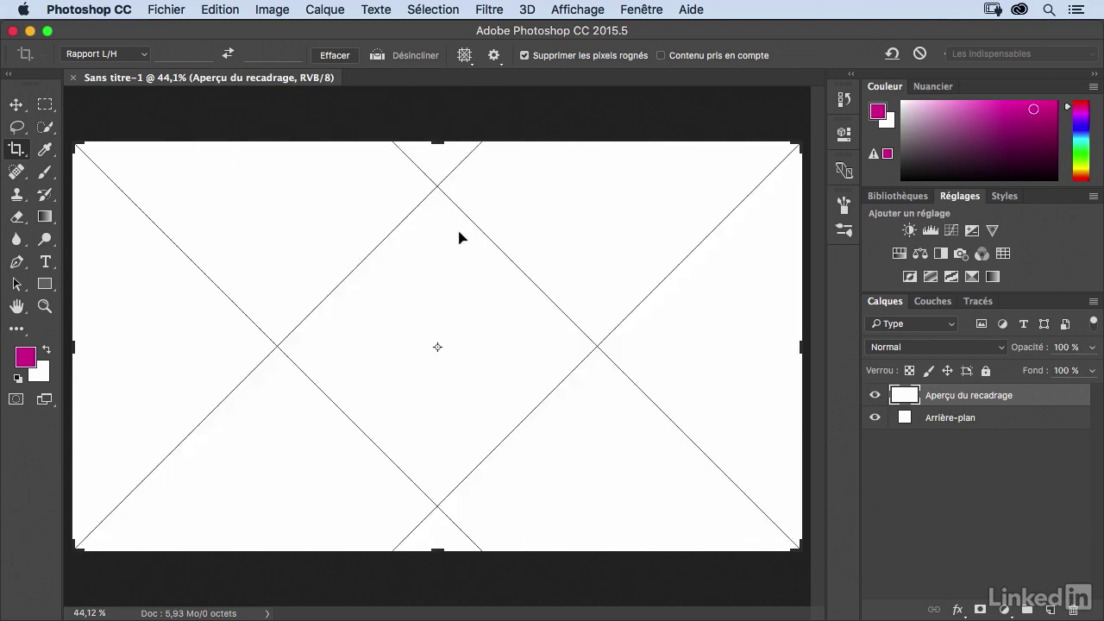
{"action": "key", "text": "o"}
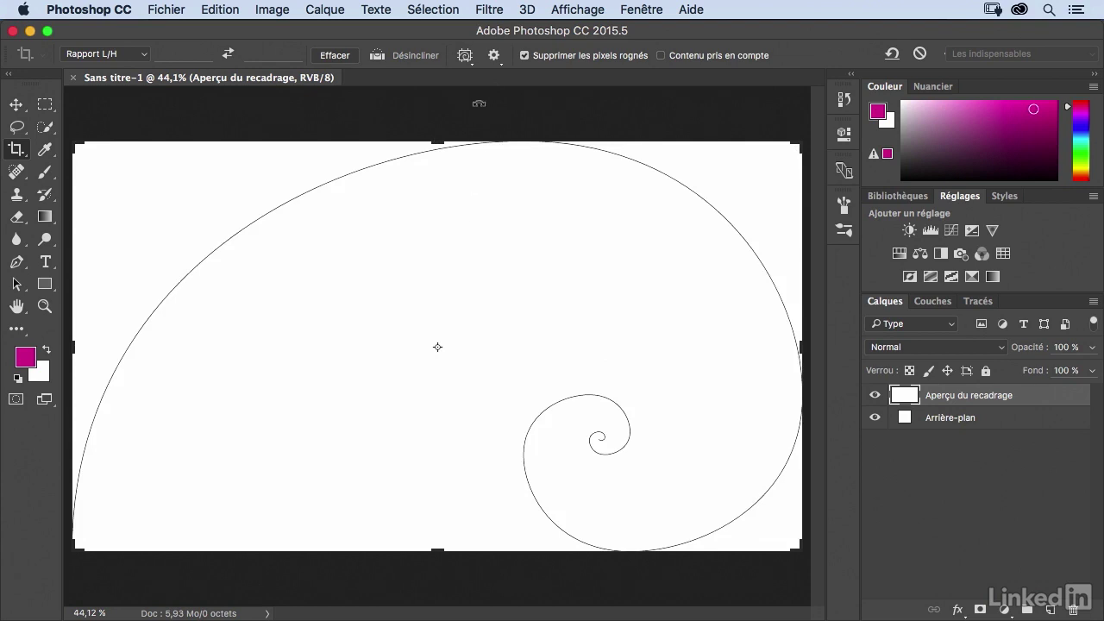
{"action": "left_click", "coordinate": [464, 56]}
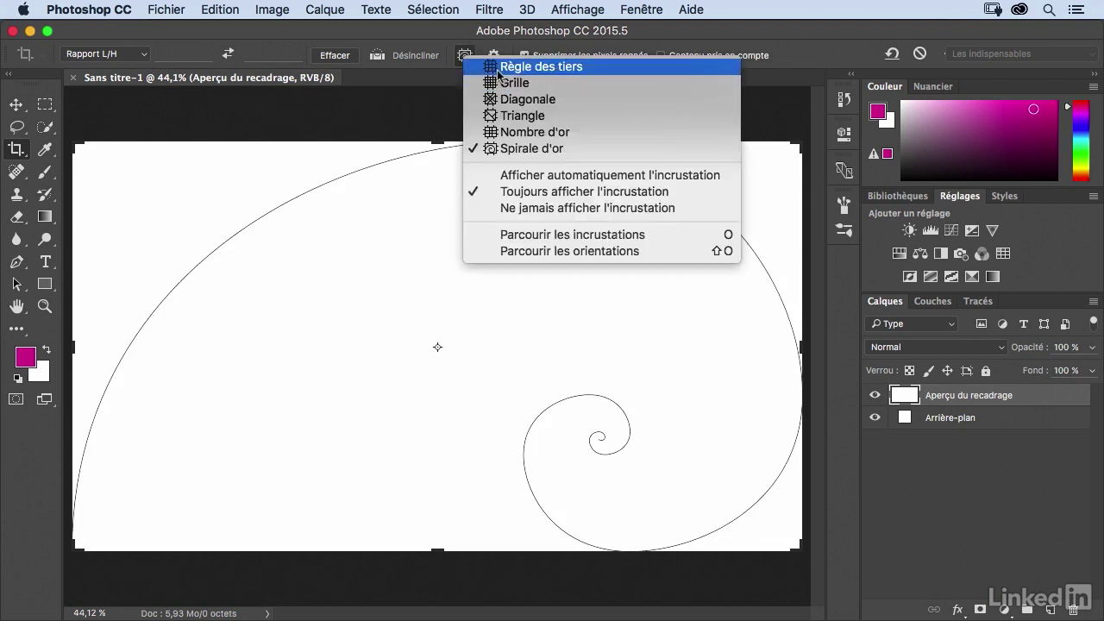
{"action": "left_click", "coordinate": [462, 57]}
{"action": "left_click", "coordinate": [462, 57]}
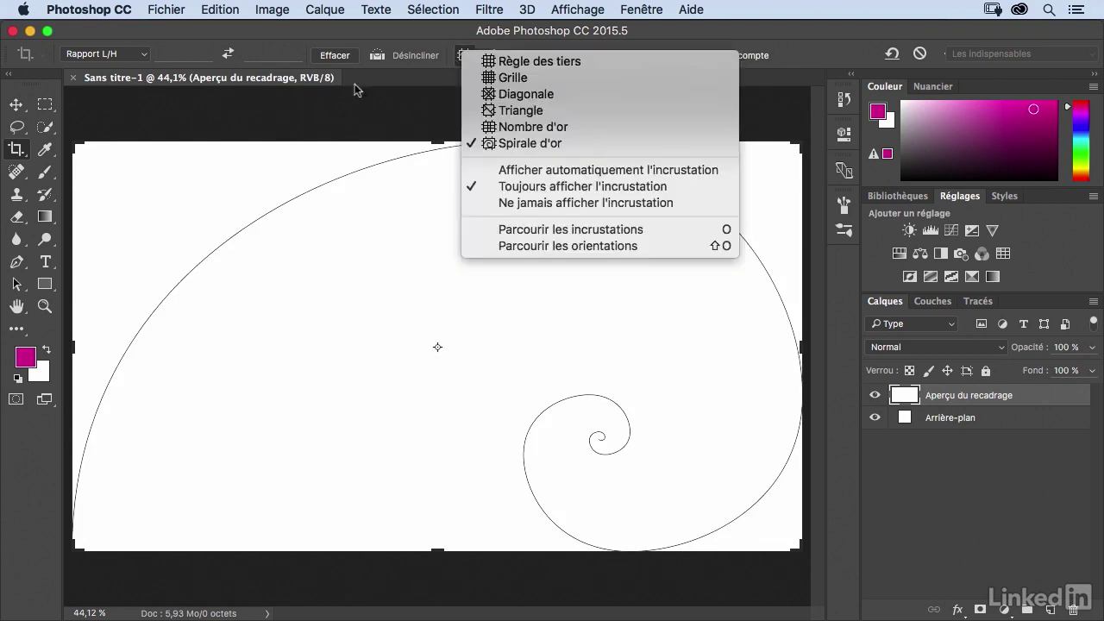
{"action": "left_click", "coordinate": [17, 110]}
{"action": "left_click", "coordinate": [18, 110]}
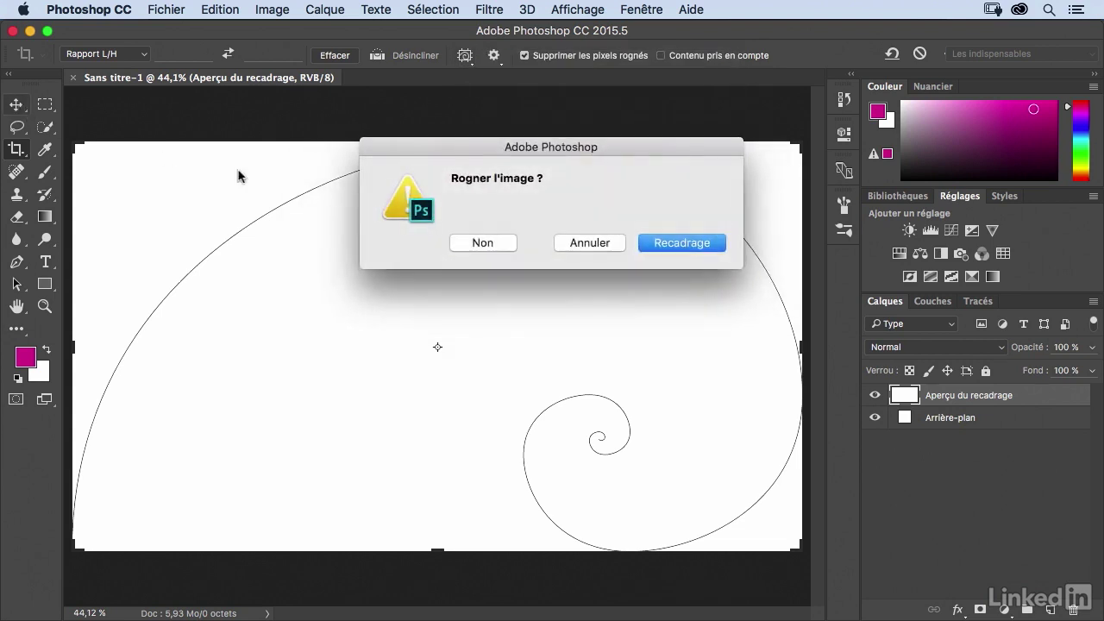
{"action": "left_click", "coordinate": [510, 247]}
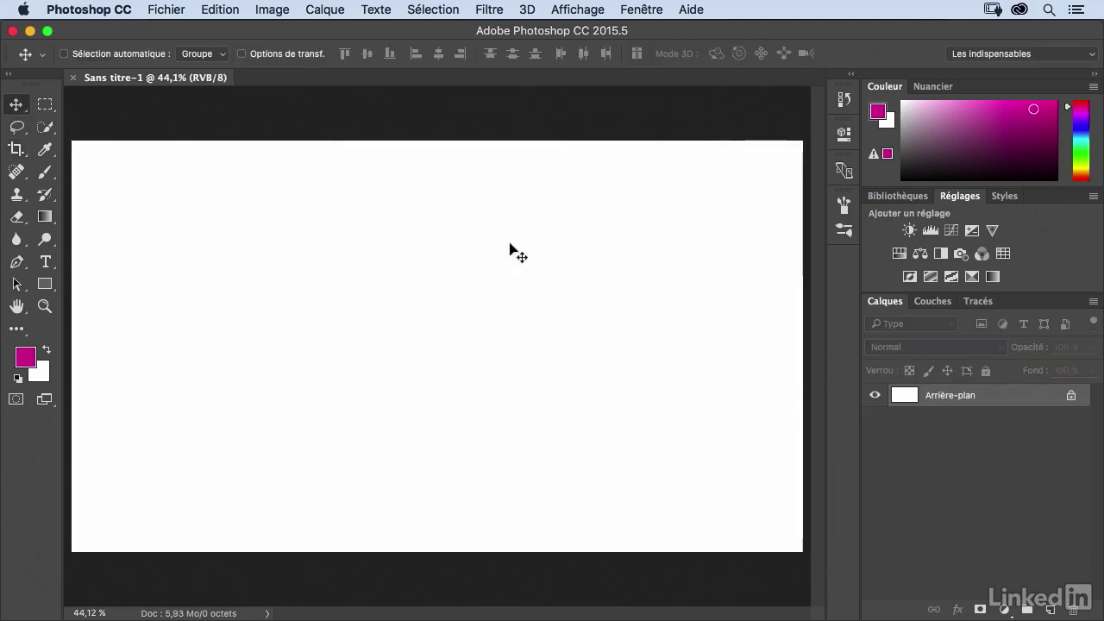
- Switch back to Illustrator, show the document grid and enable snapping to the grid
{"action": "key", "text": "super"}
{"action": "key", "text": "super+Tab"}
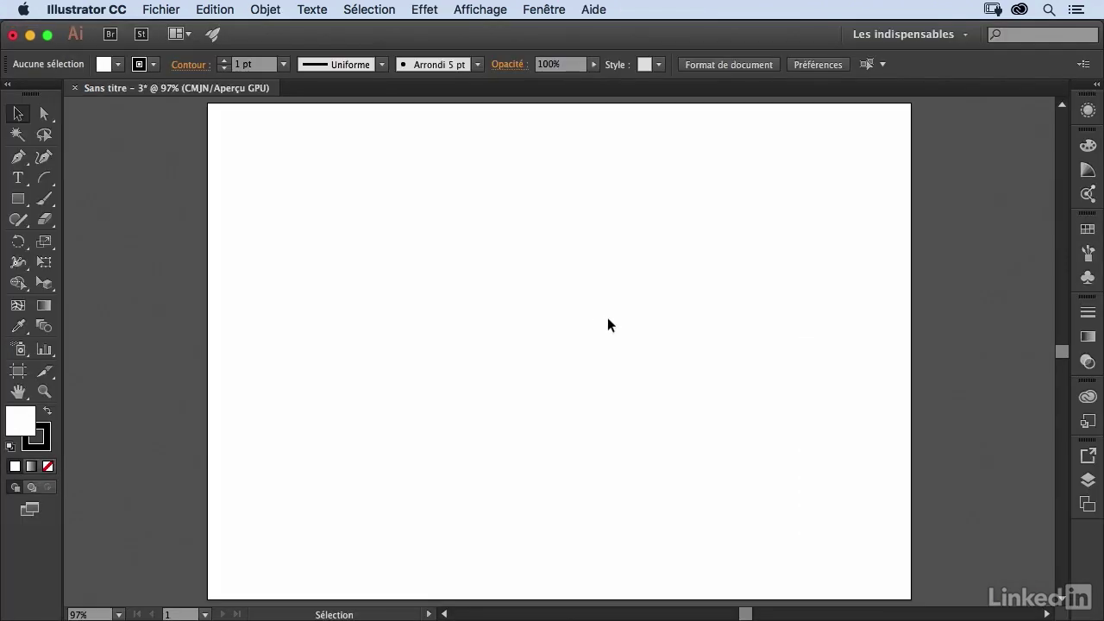
{"action": "left_click", "coordinate": [492, 9]}
{"action": "mouse_move", "coordinate": [557, 609]}
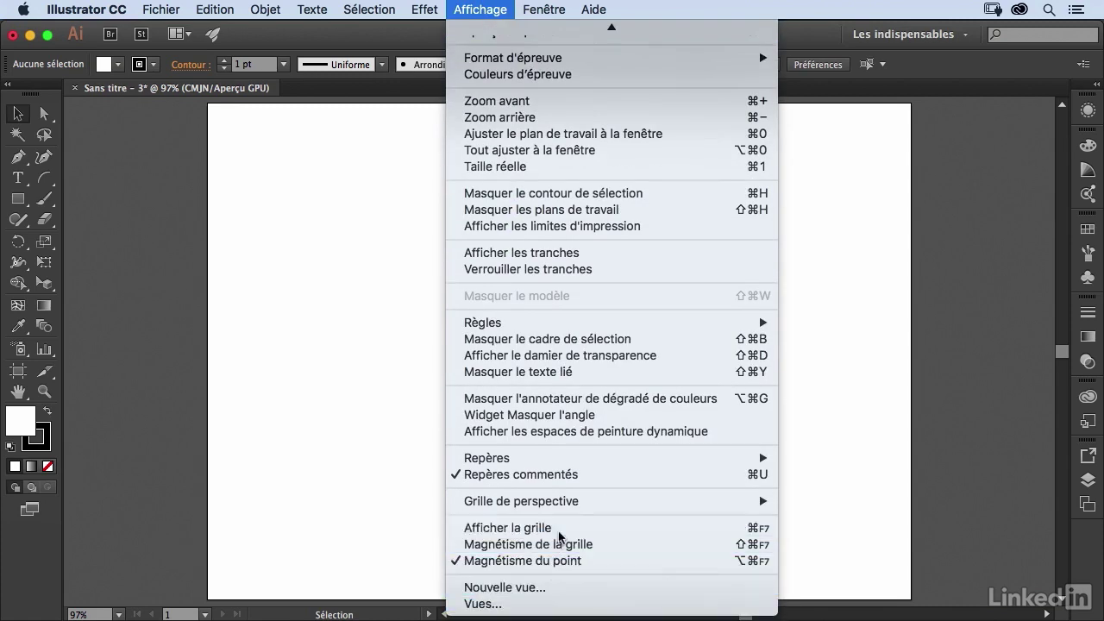
{"action": "left_click", "coordinate": [559, 530]}
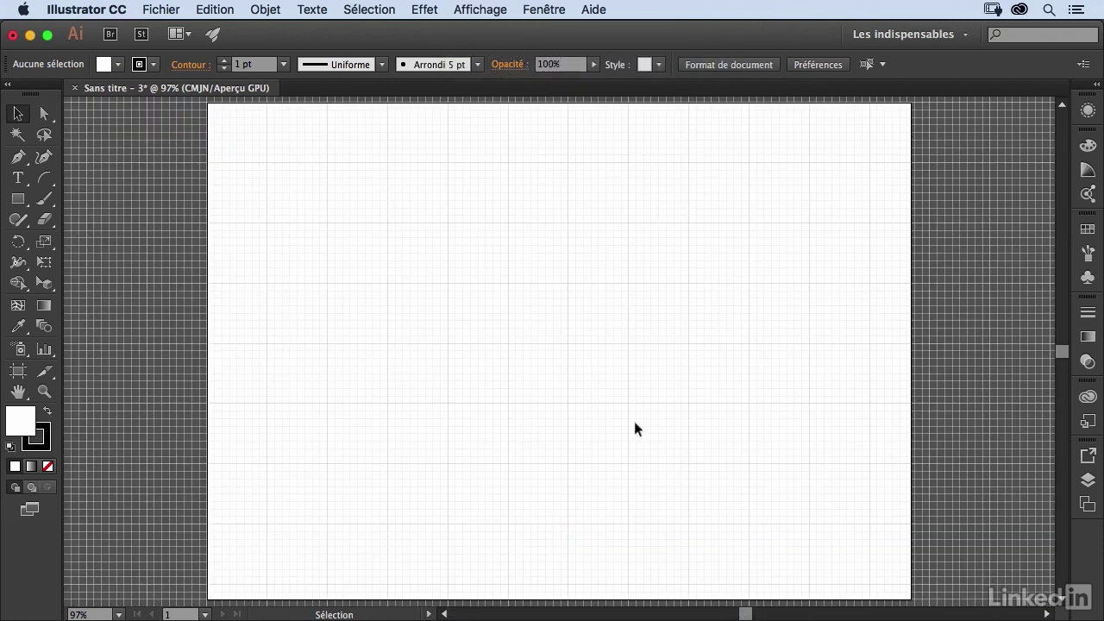
{"action": "left_click", "coordinate": [458, 13]}
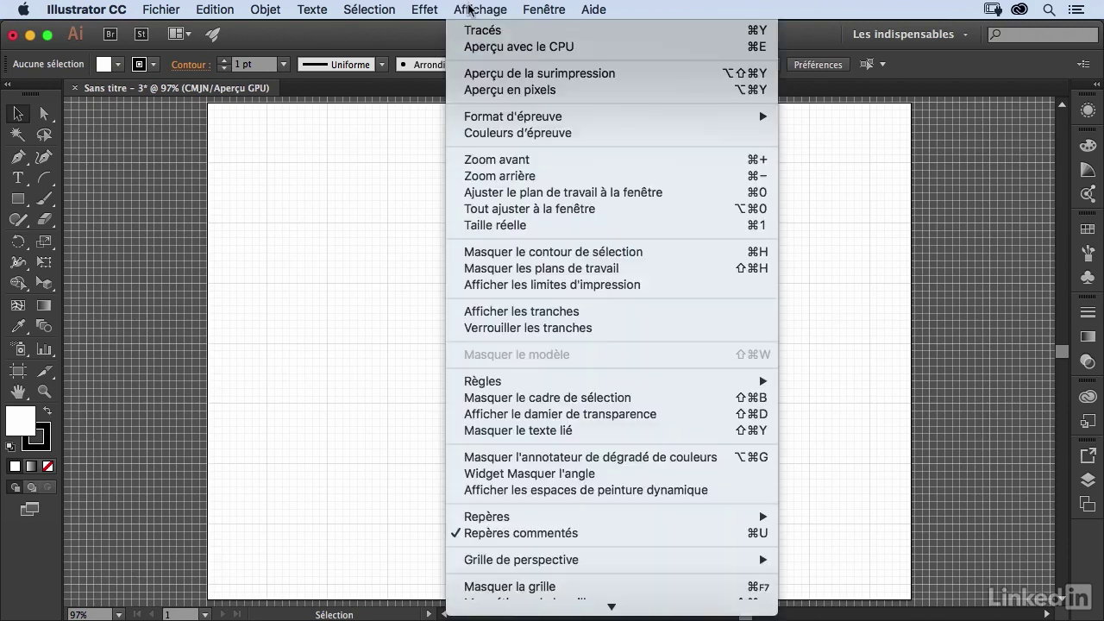
{"action": "mouse_move", "coordinate": [500, 614]}
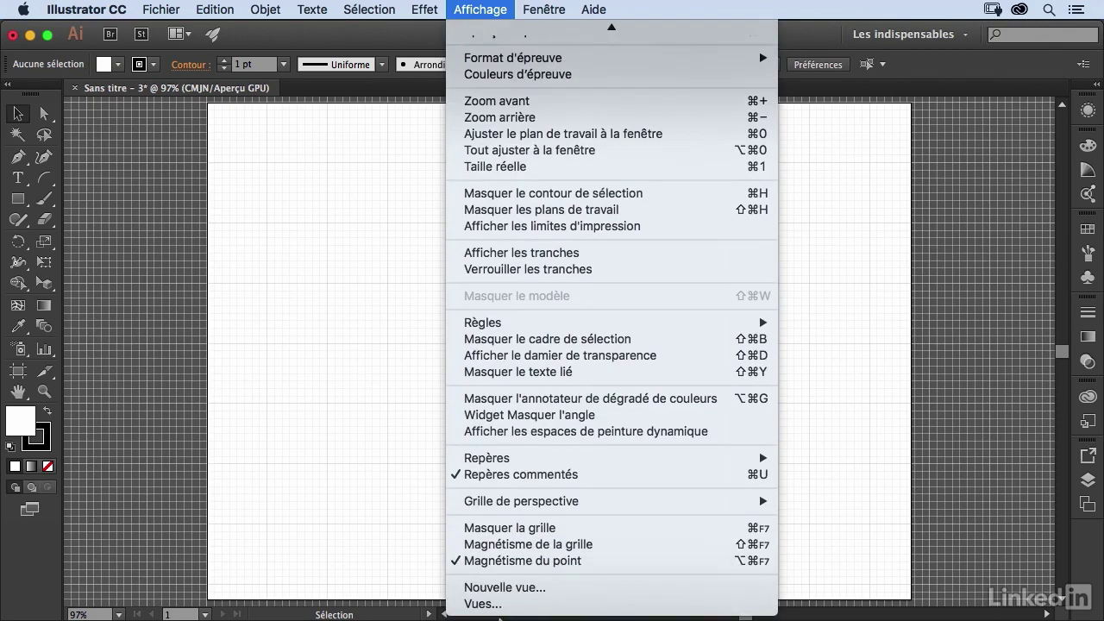
{"action": "left_click", "coordinate": [521, 548]}
- Draw a trial rectangle near the middle of the artboard with the Rectangle tool and delete it
{"action": "key", "text": "m"}
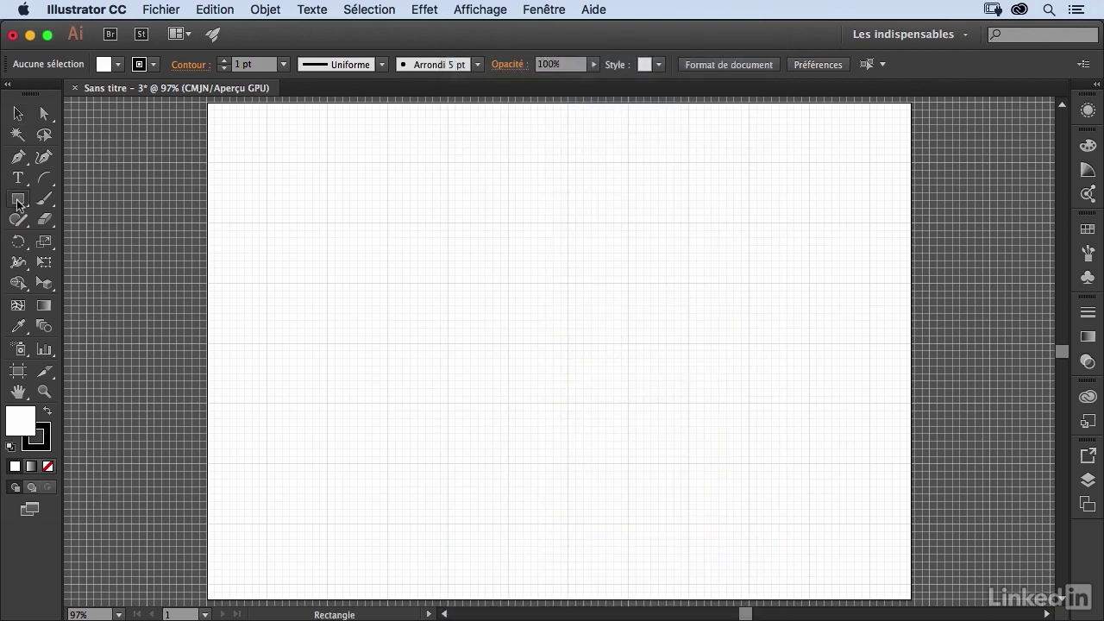
{"action": "mouse_move", "coordinate": [472, 292]}
{"action": "left_mouse_down"}
{"action": "mouse_move", "coordinate": [508, 340]}
{"action": "mouse_move", "coordinate": [564, 369]}
{"action": "mouse_move", "coordinate": [569, 395]}
{"action": "left_mouse_up"}
{"action": "key", "text": "Delete"}
- Set the grid spacing to 10 mm with 1 subdivision in the guides and grid preferences
{"action": "left_click", "coordinate": [111, 13]}
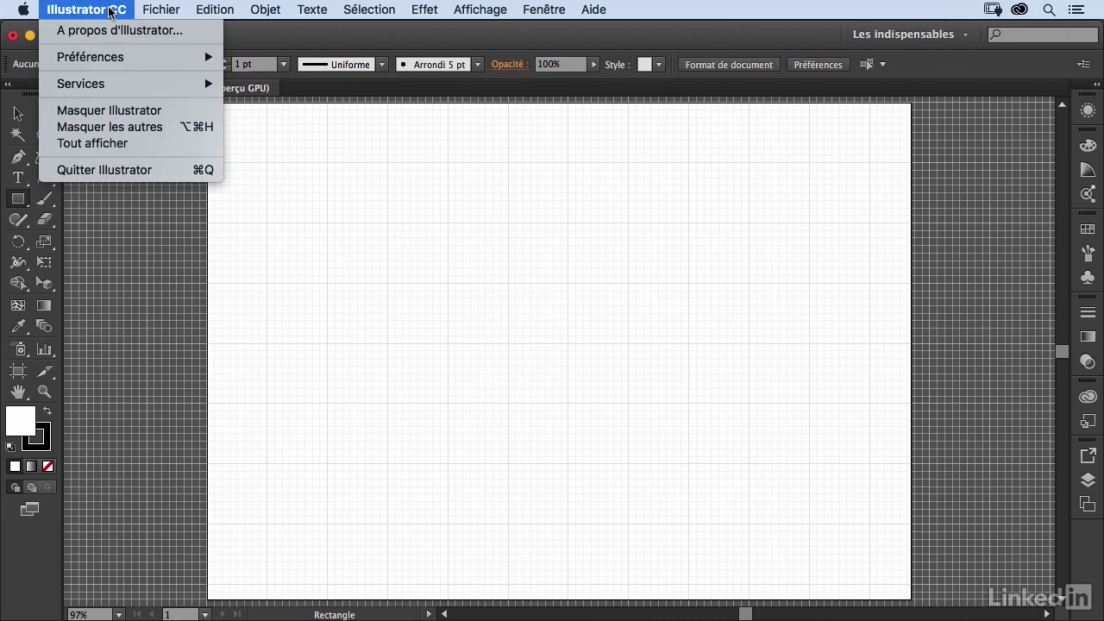
{"action": "mouse_move", "coordinate": [104, 66]}
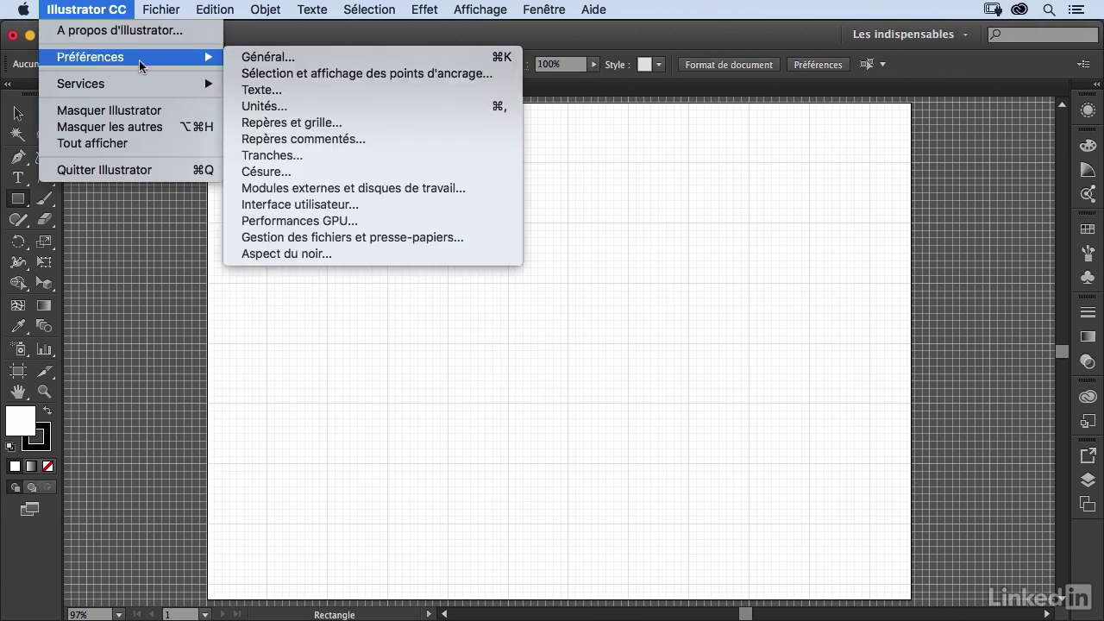
{"action": "left_click", "coordinate": [296, 128]}
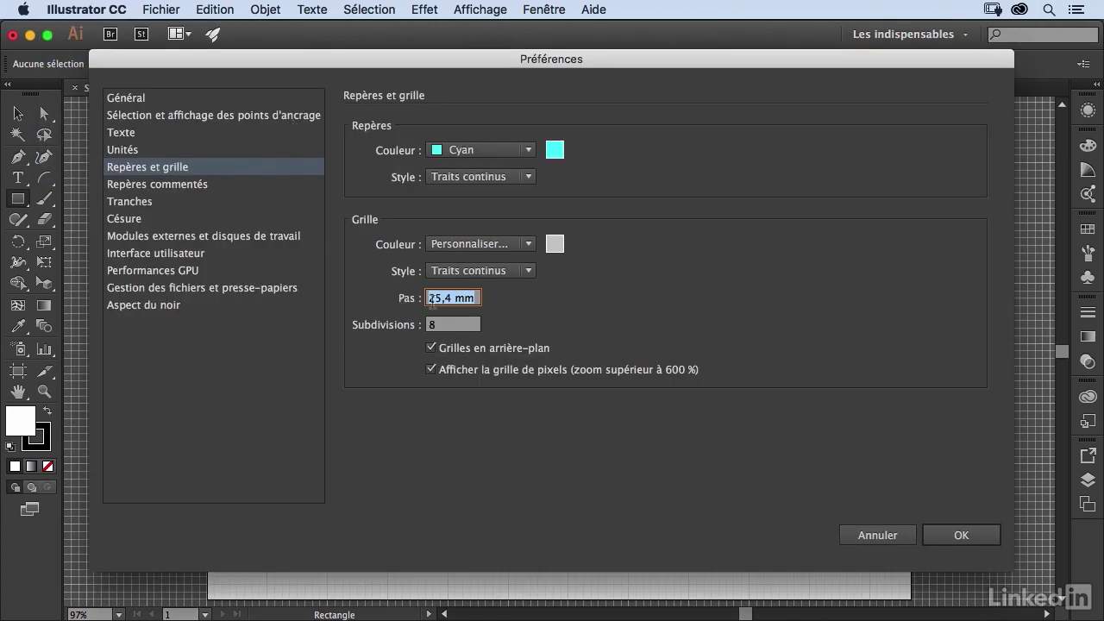
{"action": "type", "text": "10"}
{"action": "key", "text": "Tab"}
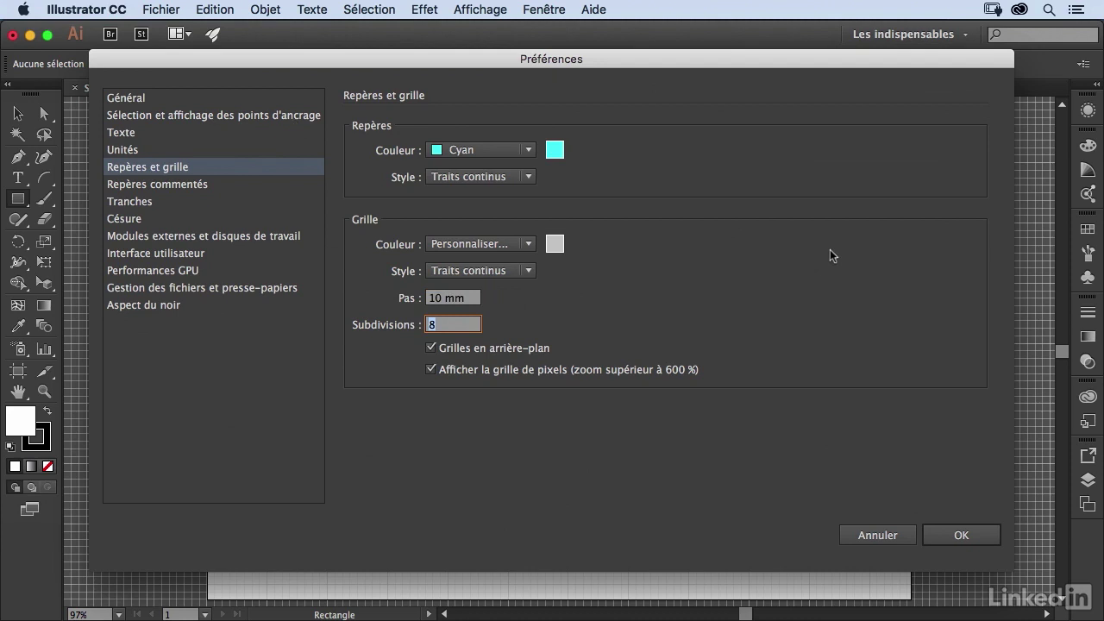
{"action": "type", "text": "1"}
{"action": "left_click", "coordinate": [961, 535]}
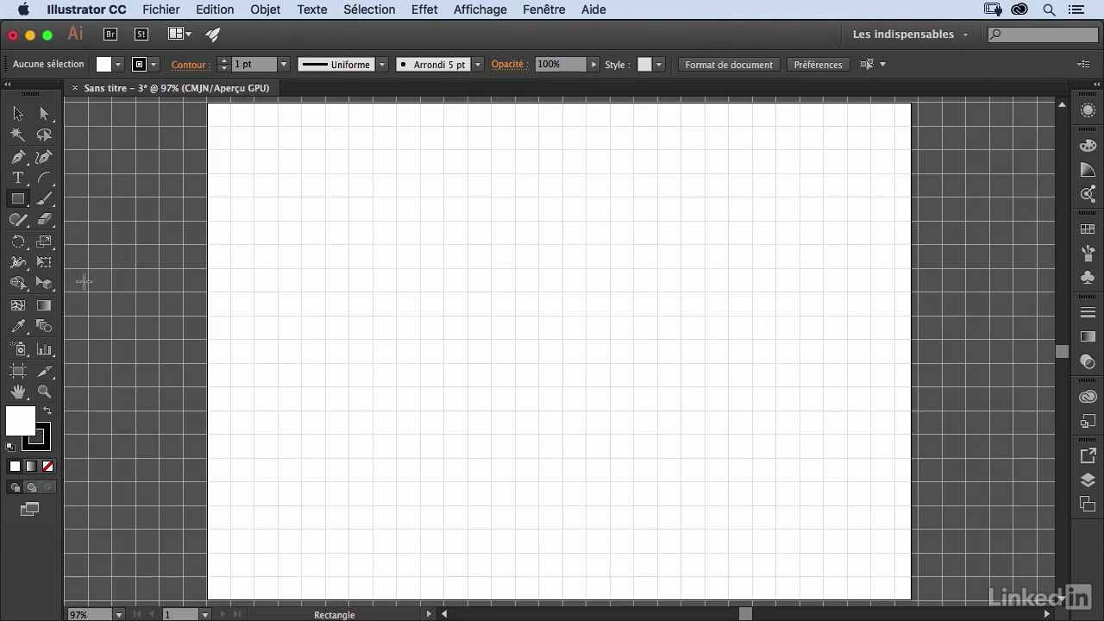
- Hide the artboards and draw two squares of one grid cell each, the second directly below the first
{"action": "left_click", "coordinate": [481, 10]}
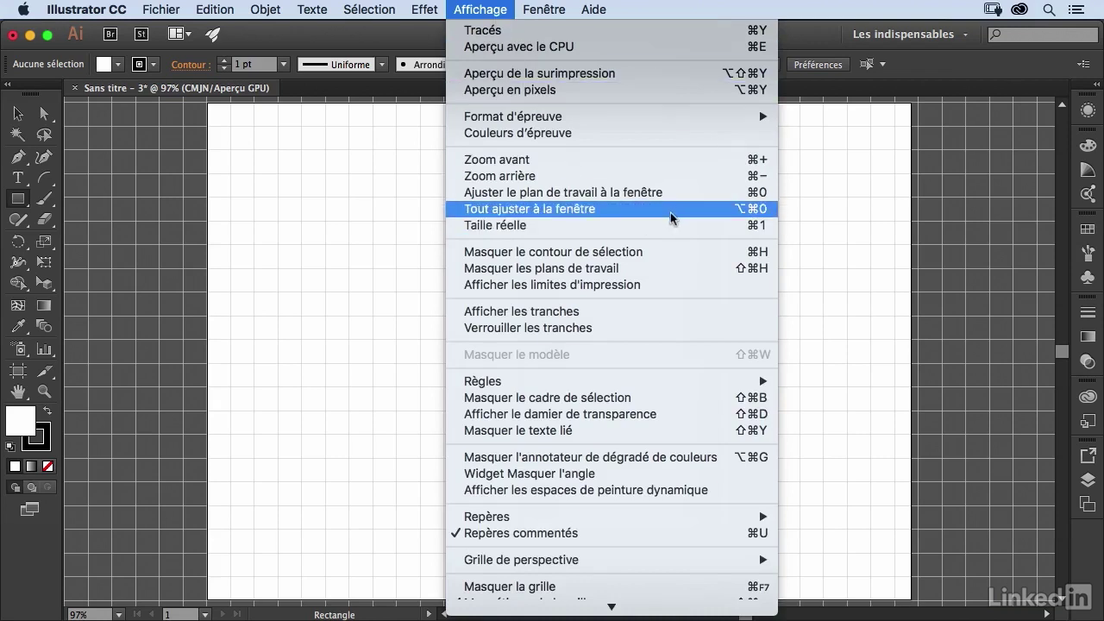
{"action": "left_click", "coordinate": [631, 272]}
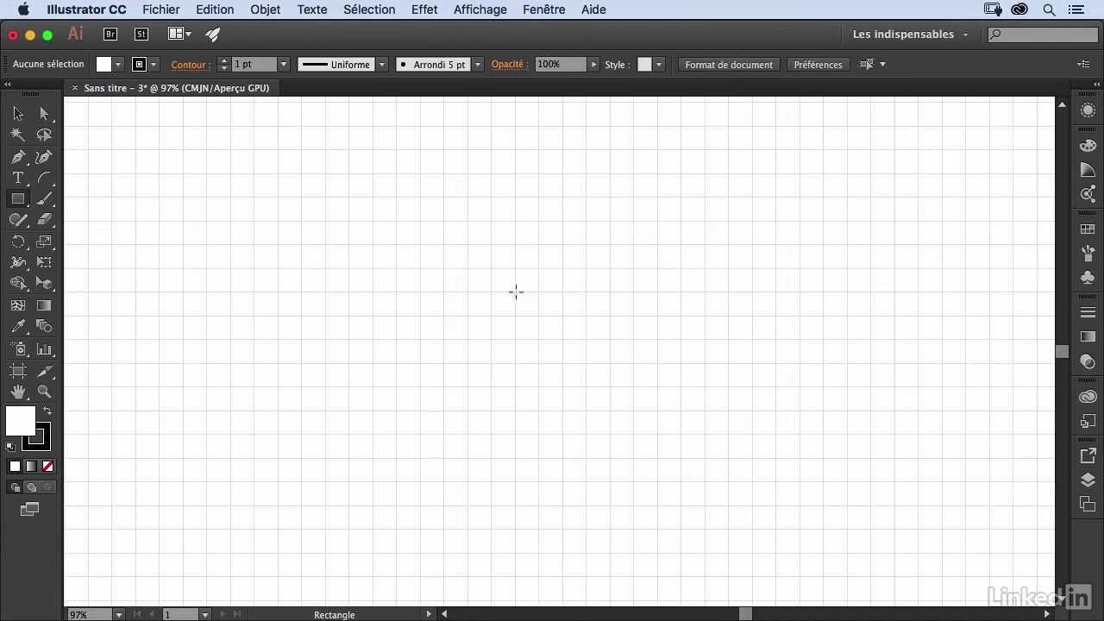
{"action": "left_click_drag", "start_coordinate": [514, 294], "coordinate": [542, 317]}
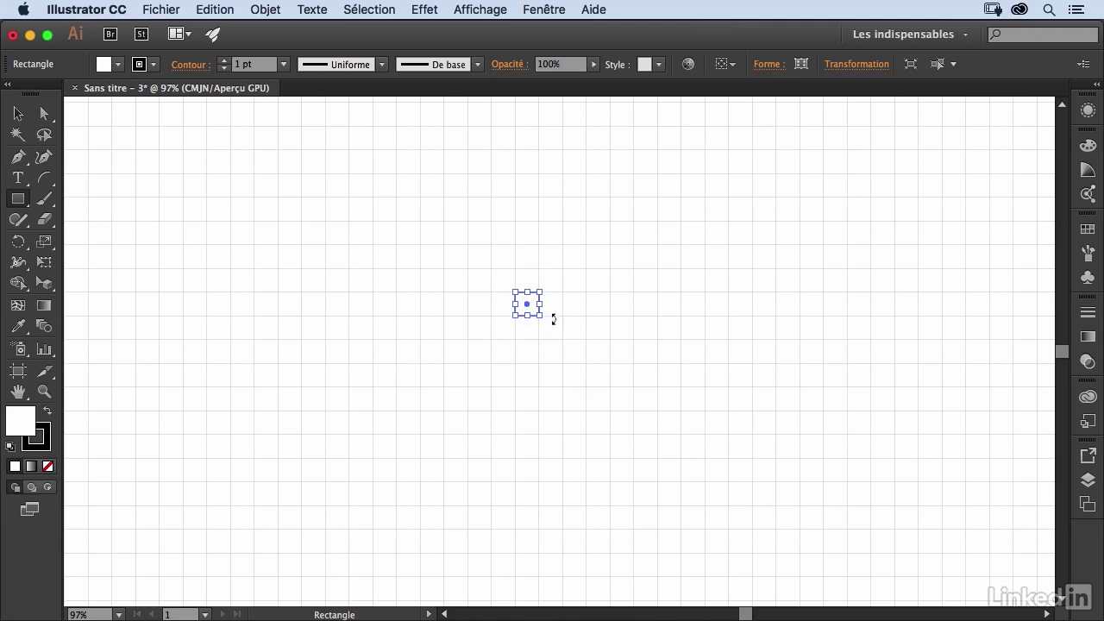
{"action": "left_click", "coordinate": [537, 350], "text": "super"}
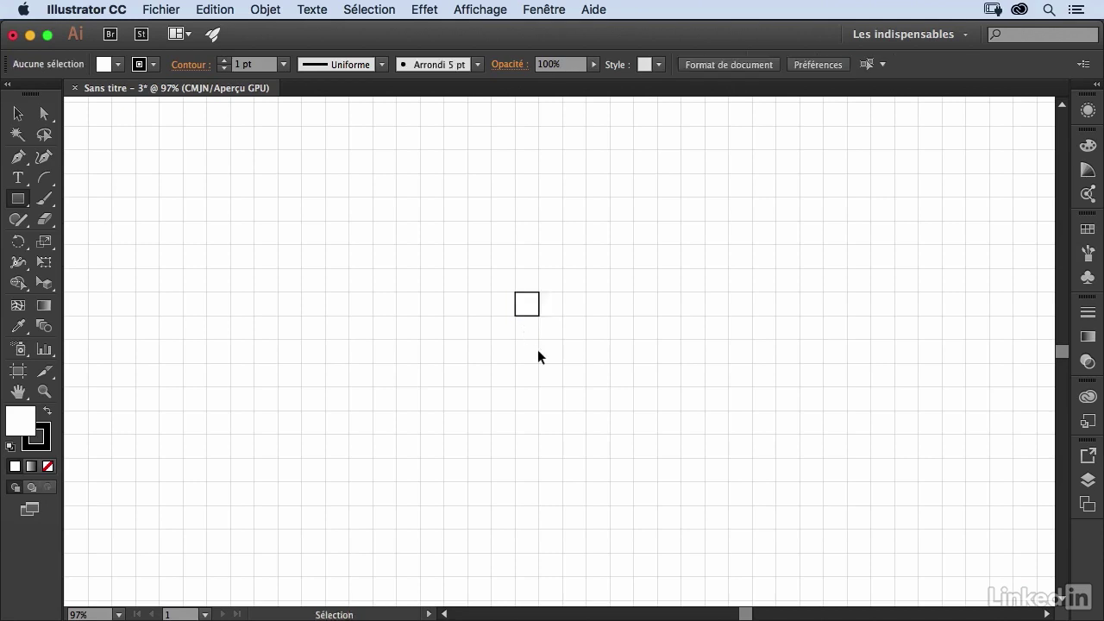
{"action": "left_click_drag", "start_coordinate": [528, 328], "coordinate": [542, 340]}
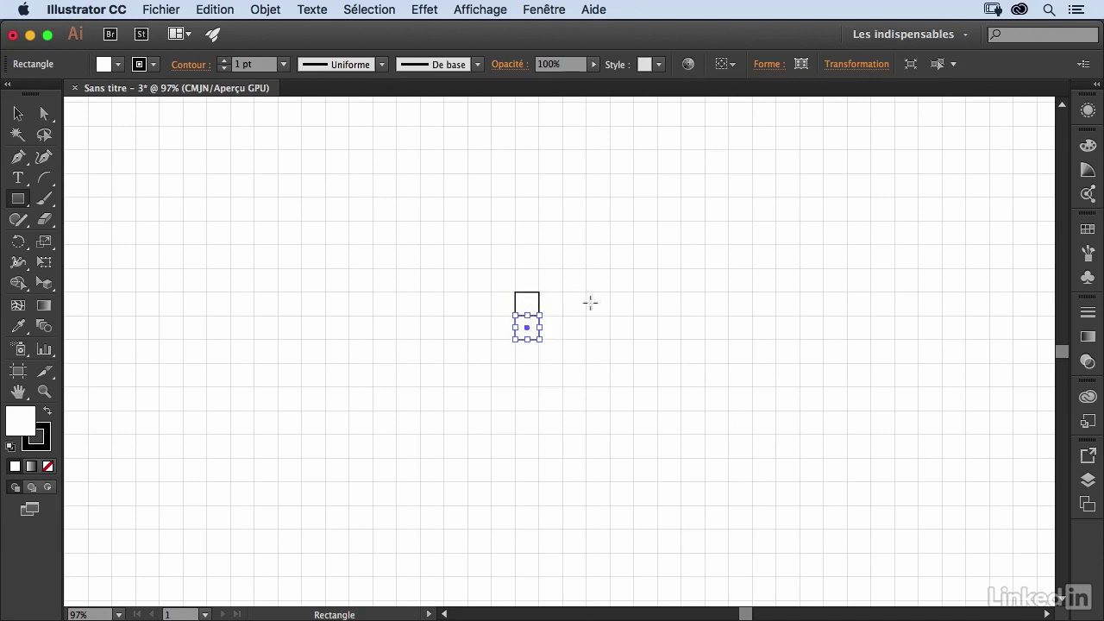
- Spiral adjoining squares around the first pair: two cells wide on the right, three above, five on the left and eight below
{"action": "left_click_drag", "start_coordinate": [578, 299], "coordinate": [544, 335]}
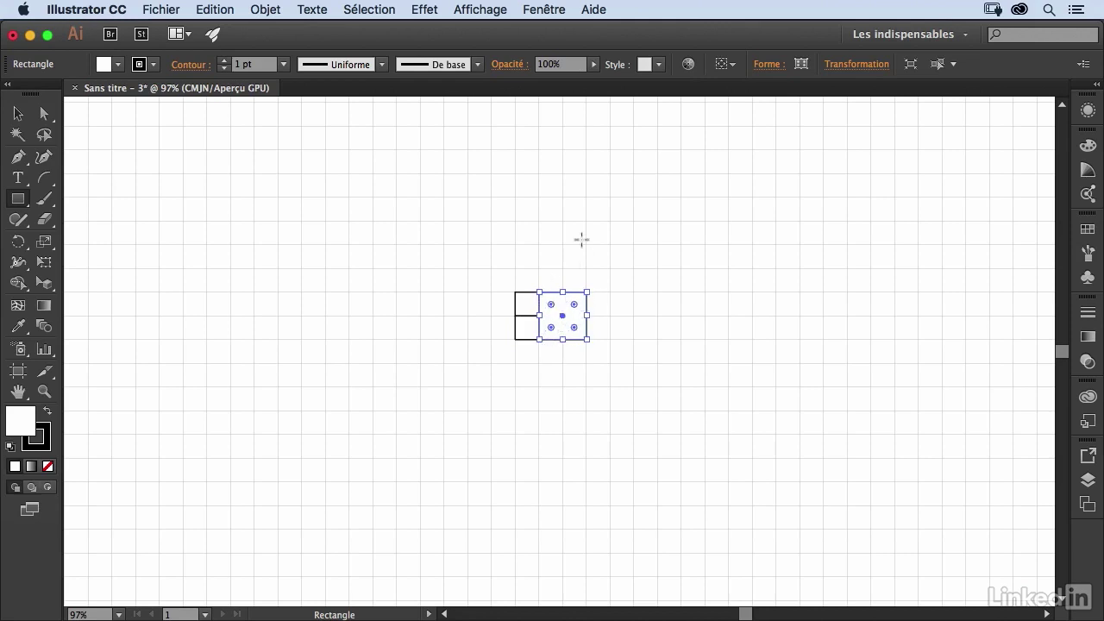
{"action": "left_click_drag", "start_coordinate": [579, 223], "coordinate": [516, 292]}
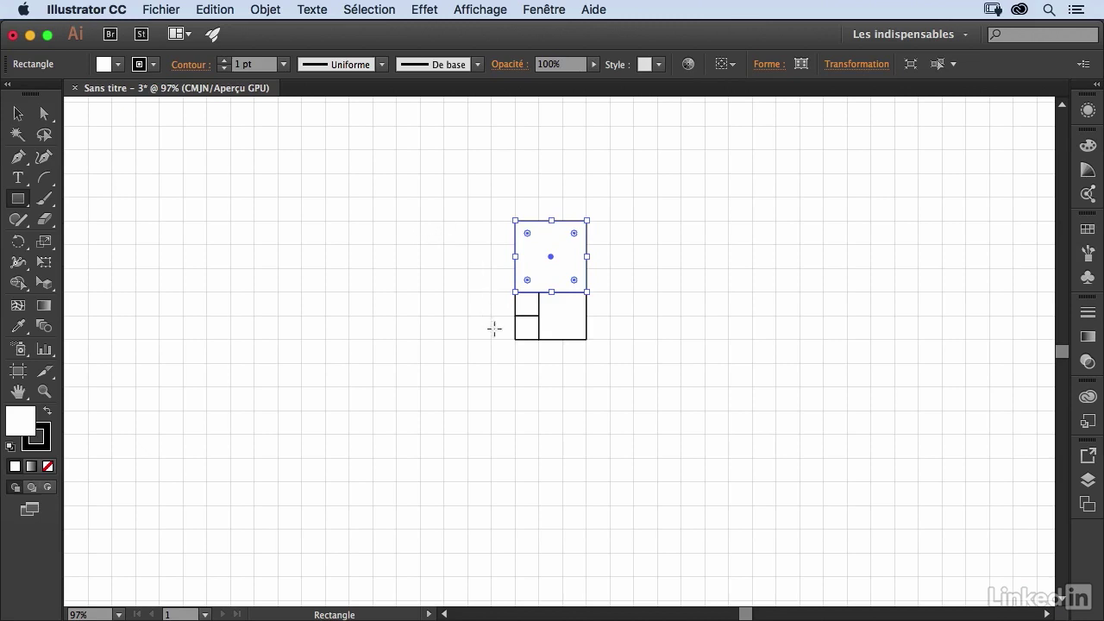
{"action": "left_click_drag", "start_coordinate": [492, 338], "coordinate": [397, 222]}
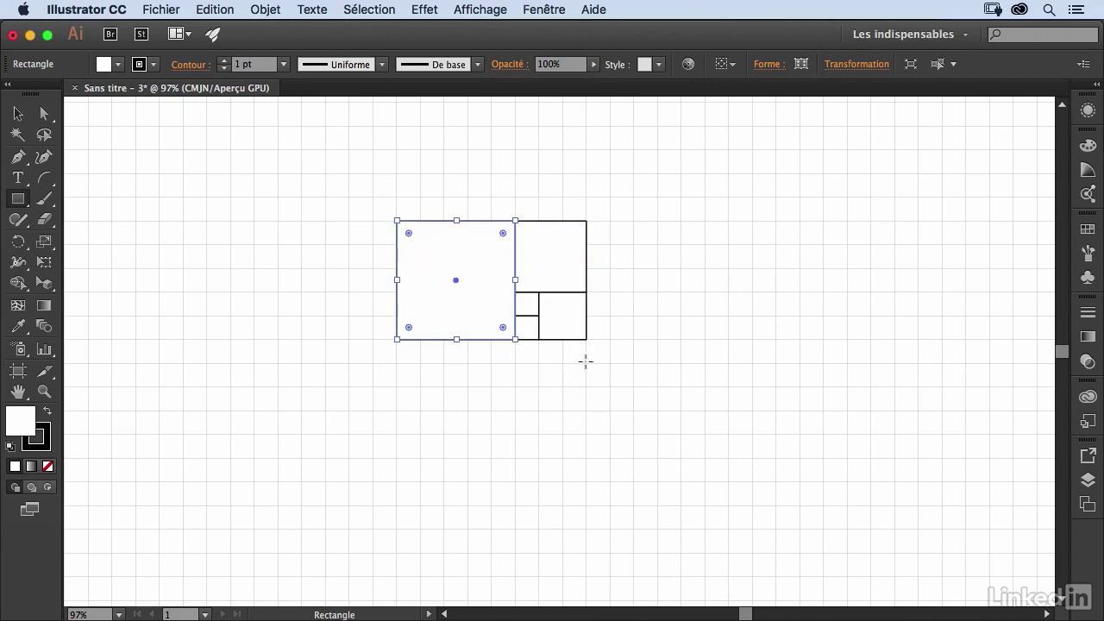
{"action": "left_click_drag", "start_coordinate": [587, 340], "coordinate": [400, 388]}
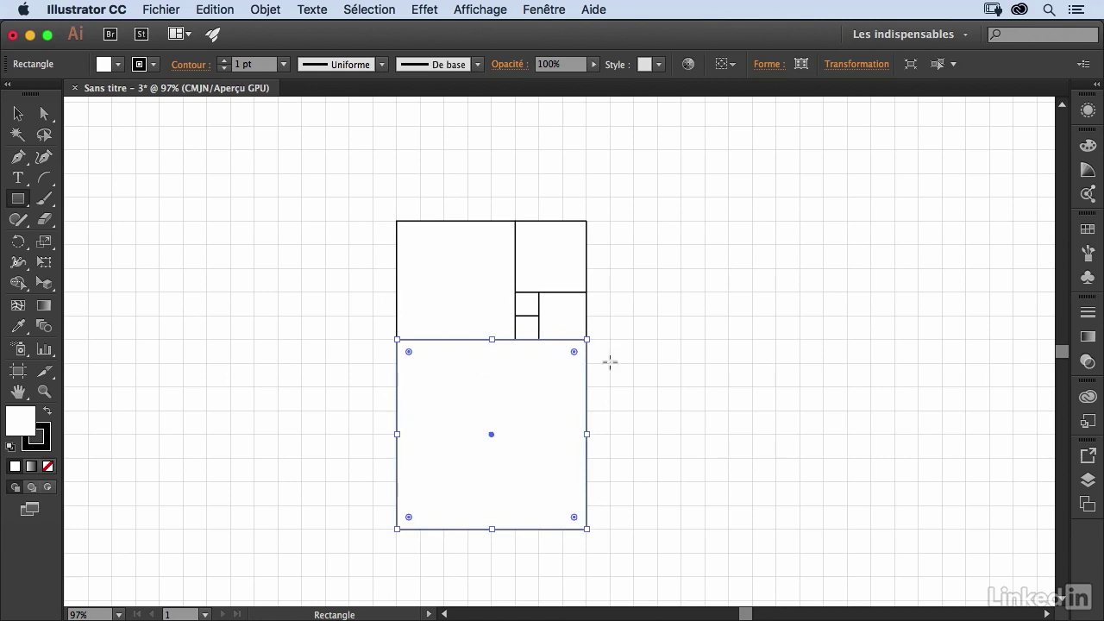
- Draw a 13-cell square along the right side of the existing squares, matching their full height
{"action": "left_click", "coordinate": [605, 231], "text": "super"}
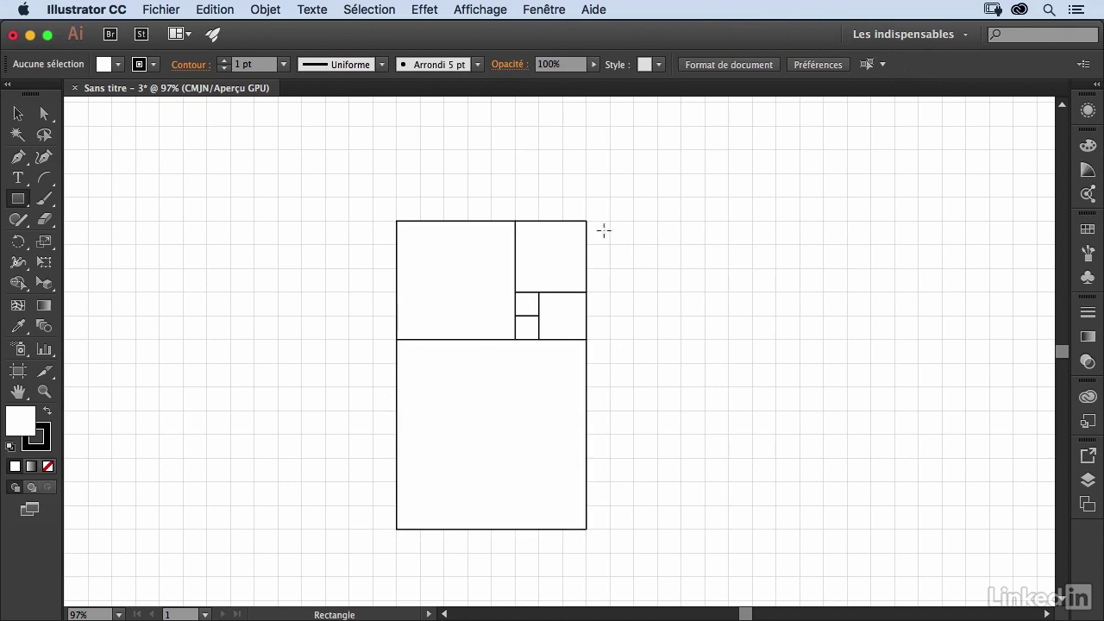
{"action": "left_click_drag", "start_coordinate": [588, 223], "coordinate": [728, 526]}
{"action": "key", "text": "super+minus"}
{"action": "key", "text": "super+minus"}
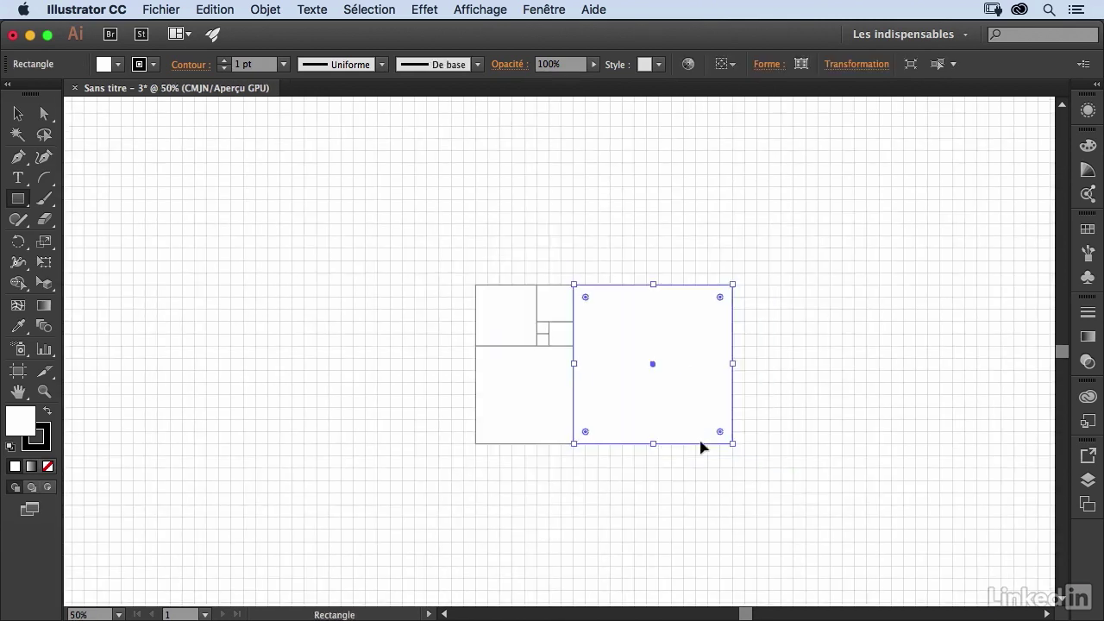
{"action": "left_click", "coordinate": [755, 241], "text": "super"}
{"action": "left_click_drag", "start_coordinate": [733, 273], "coordinate": [477, 272]}
{"action": "key", "text": "super+z"}
{"action": "left_click_drag", "start_coordinate": [732, 274], "coordinate": [485, 278]}
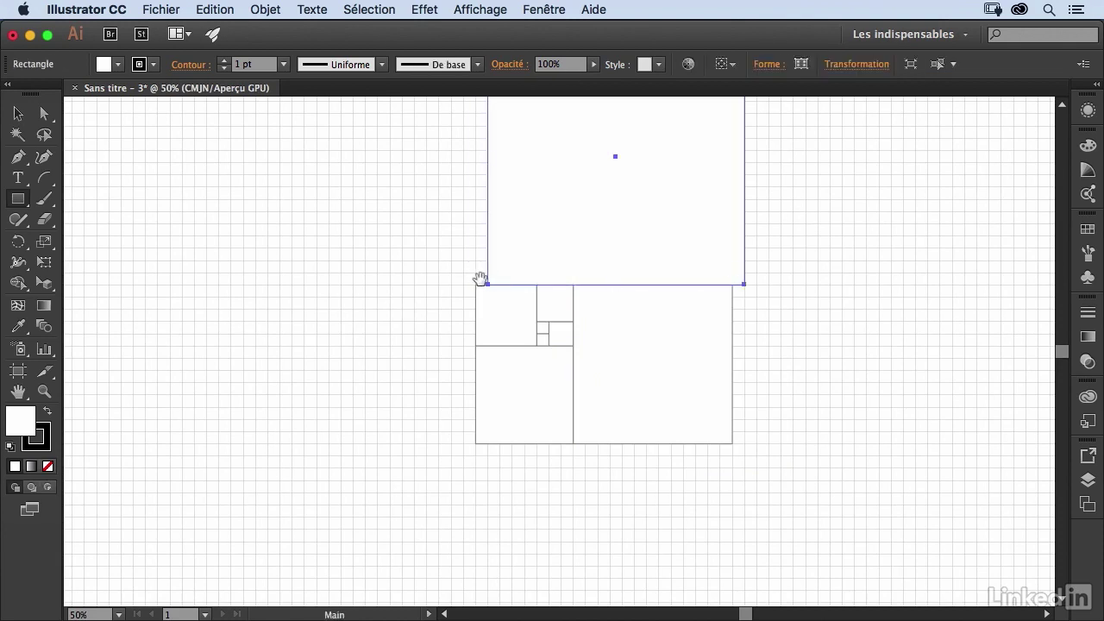
{"action": "key", "text": "super+z"}
- Draw a 21-cell square across the top of the existing squares and a 34-cell square along their full left side
{"action": "left_click_drag", "start_coordinate": [721, 284], "coordinate": [477, 260]}
{"action": "left_click_drag", "start_coordinate": [385, 309], "coordinate": [512, 387]}
{"action": "left_click_drag", "start_coordinate": [628, 540], "coordinate": [604, 130]}
{"action": "key", "text": "shift"}
- Select all the squares and remove their fill
{"action": "left_click", "coordinate": [20, 114]}
{"action": "left_click", "coordinate": [191, 156]}
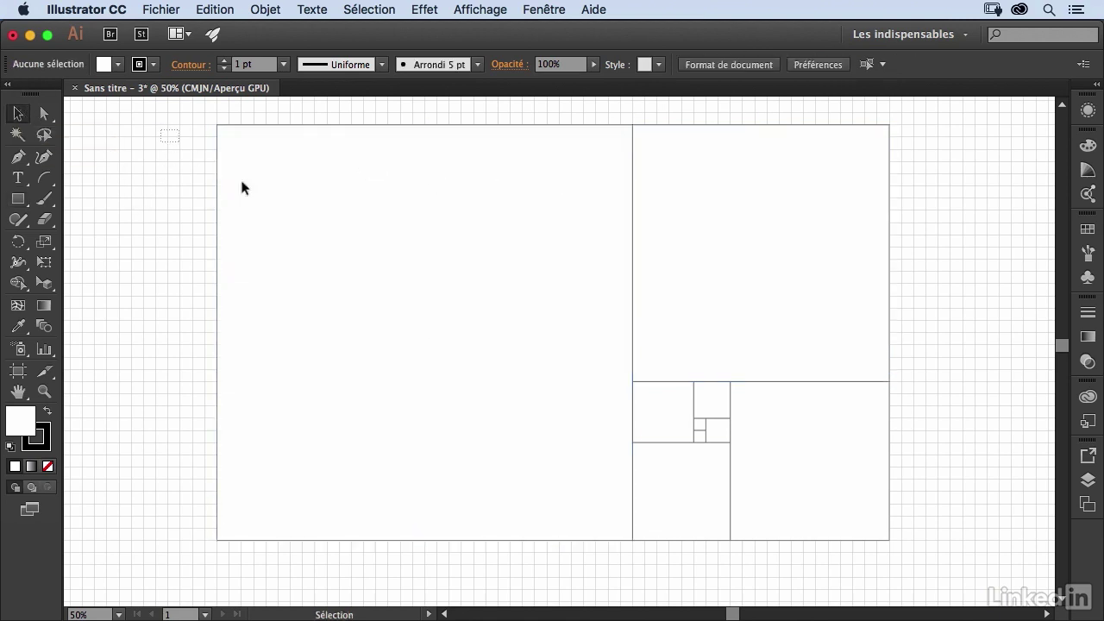
{"action": "left_click_drag", "start_coordinate": [922, 526], "coordinate": [881, 528]}
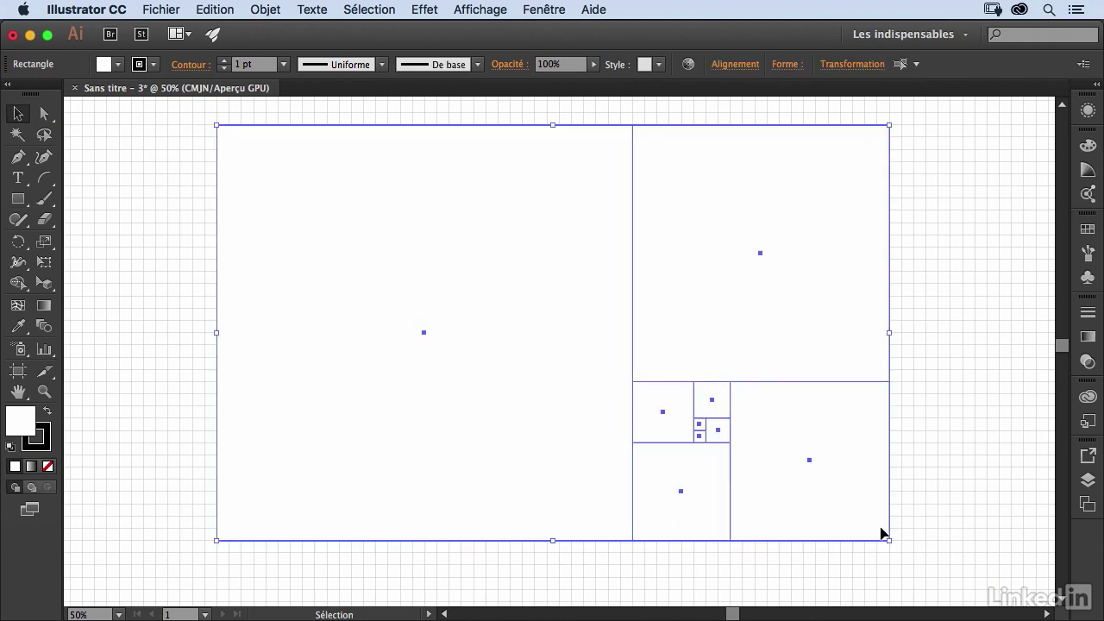
{"action": "left_click", "coordinate": [118, 64]}
{"action": "left_click", "coordinate": [12, 95]}
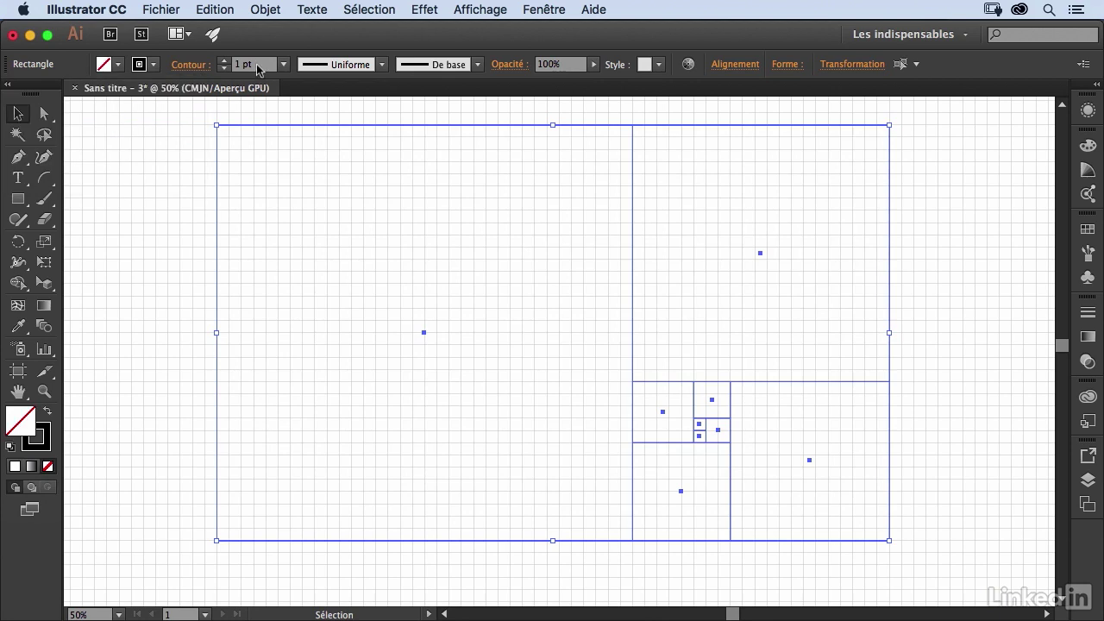
- Set the squares' stroke weight to 2 pt and rename their layer base
{"action": "left_click", "coordinate": [223, 59]}
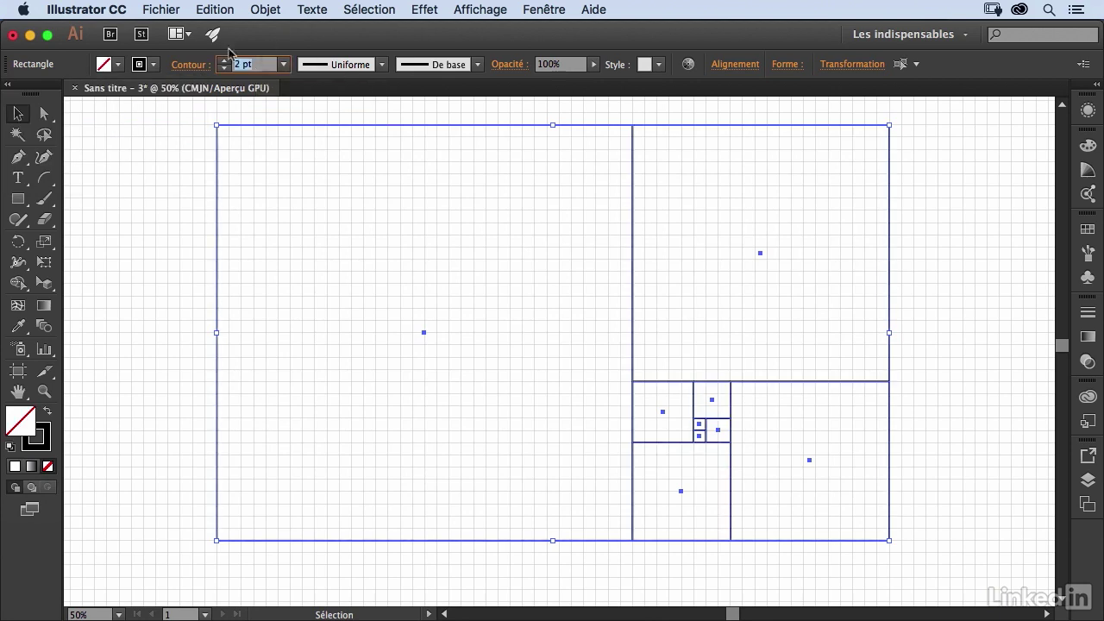
{"action": "left_click", "coordinate": [1086, 481]}
{"action": "double_click", "coordinate": [969, 464]}
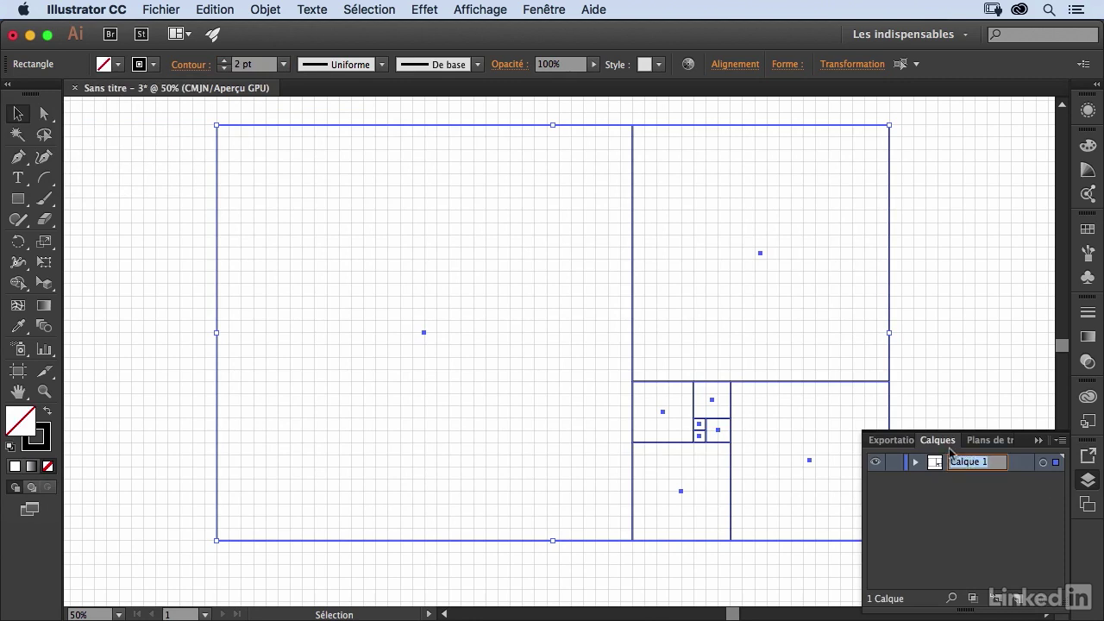
{"action": "type", "text": "bas"}
{"action": "key", "text": "Return"}
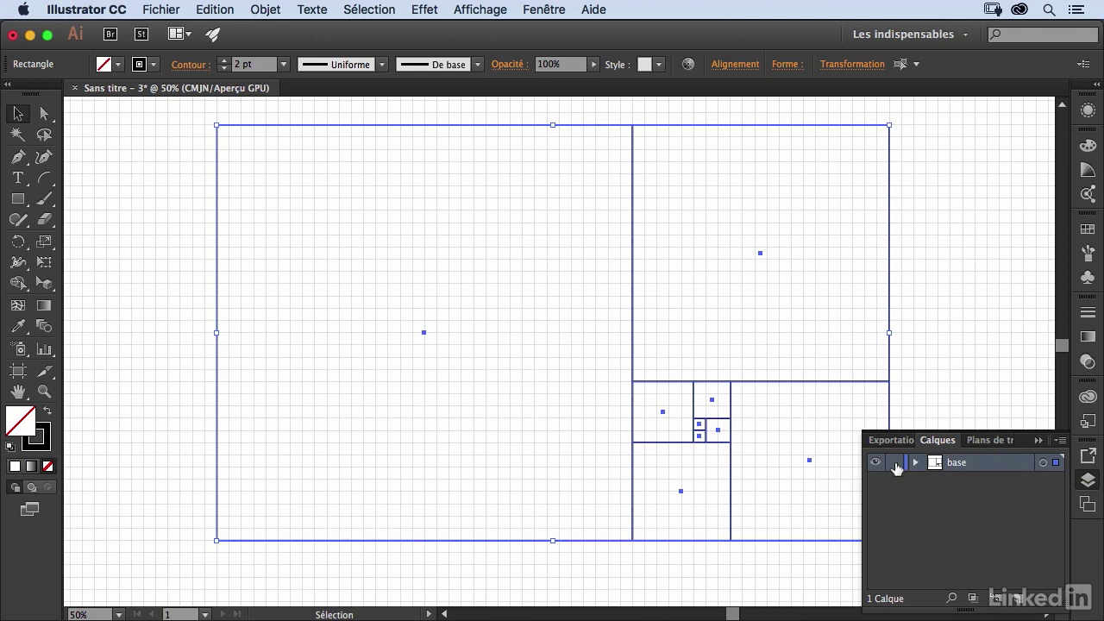
- Lock the base layer and add a new layer named Spirale above it
{"action": "left_click", "coordinate": [894, 463]}
{"action": "left_click", "coordinate": [1017, 597]}
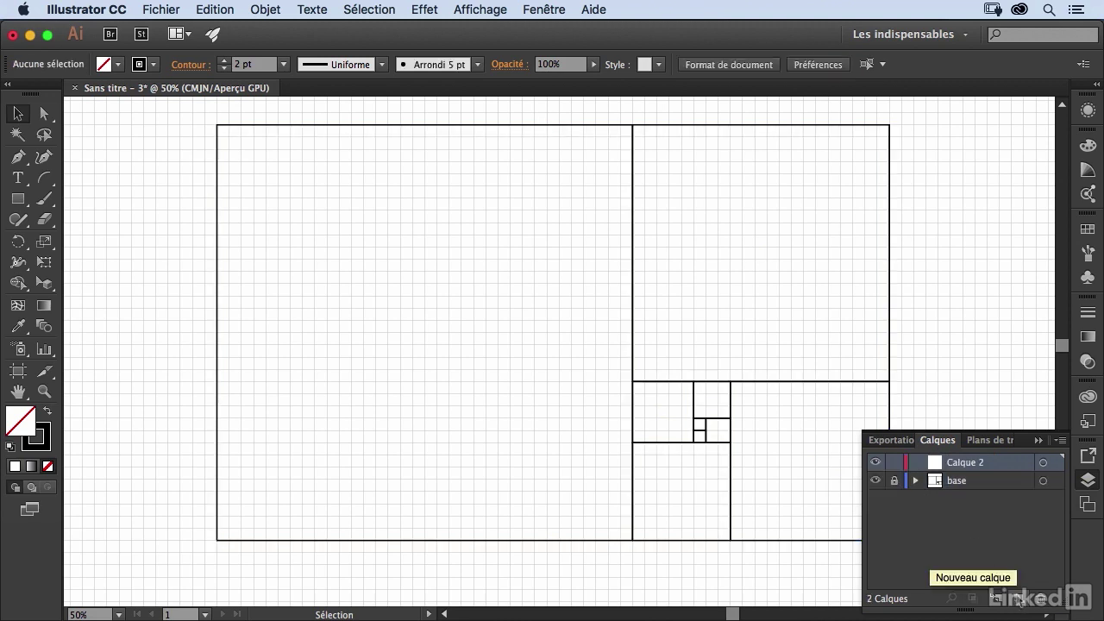
{"action": "double_click", "coordinate": [977, 466]}
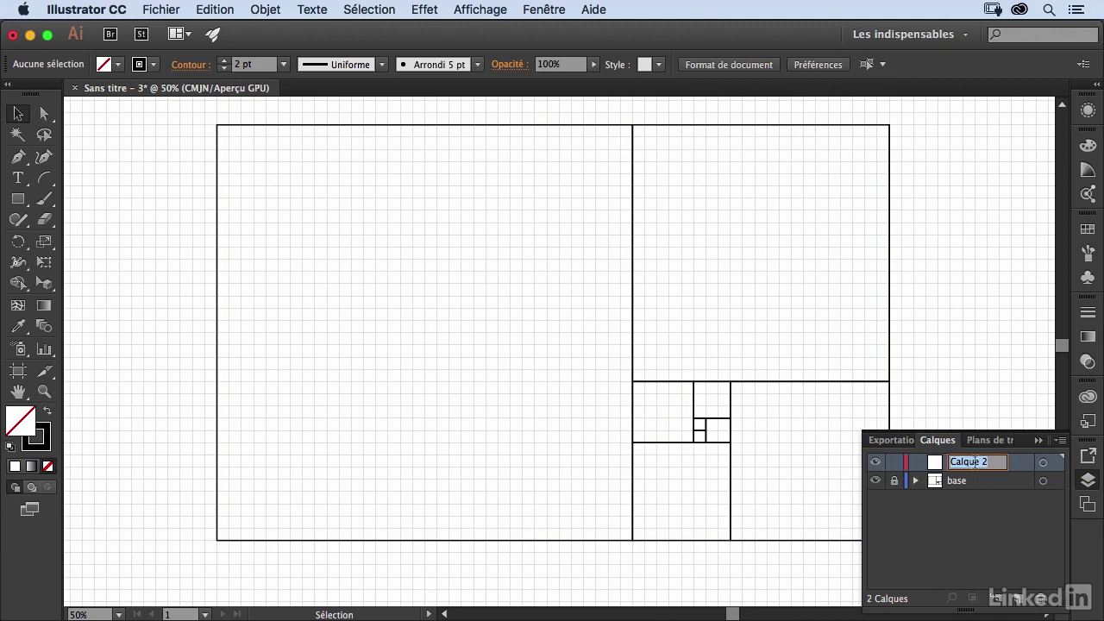
{"action": "type", "text": "Sp"}
{"action": "left_click", "coordinate": [1013, 511]}
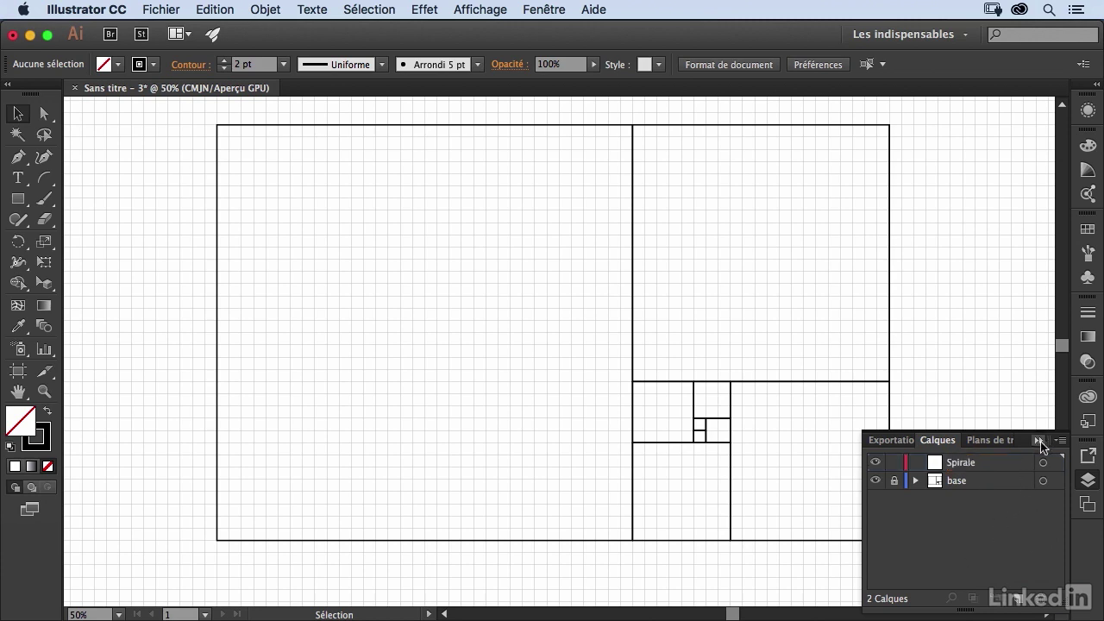
{"action": "left_click", "coordinate": [1039, 440]}
- With the Arc tool and a red stroke, draw a quarter arc across the upper one-cell square
{"action": "left_click", "coordinate": [46, 180]}
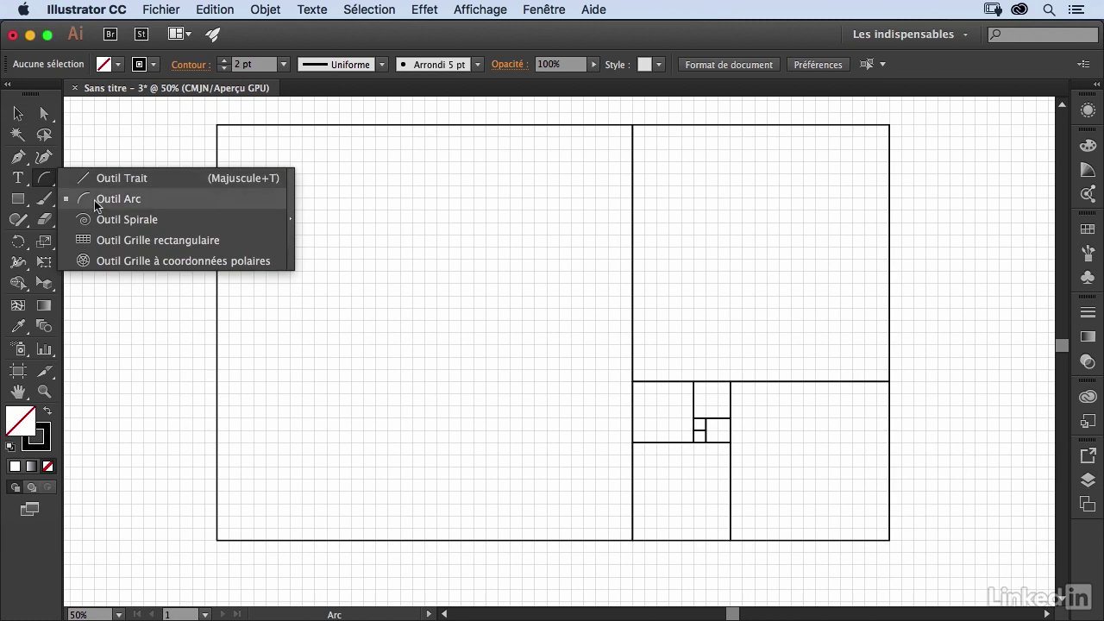
{"action": "left_click", "coordinate": [96, 201]}
{"action": "left_click", "coordinate": [152, 64]}
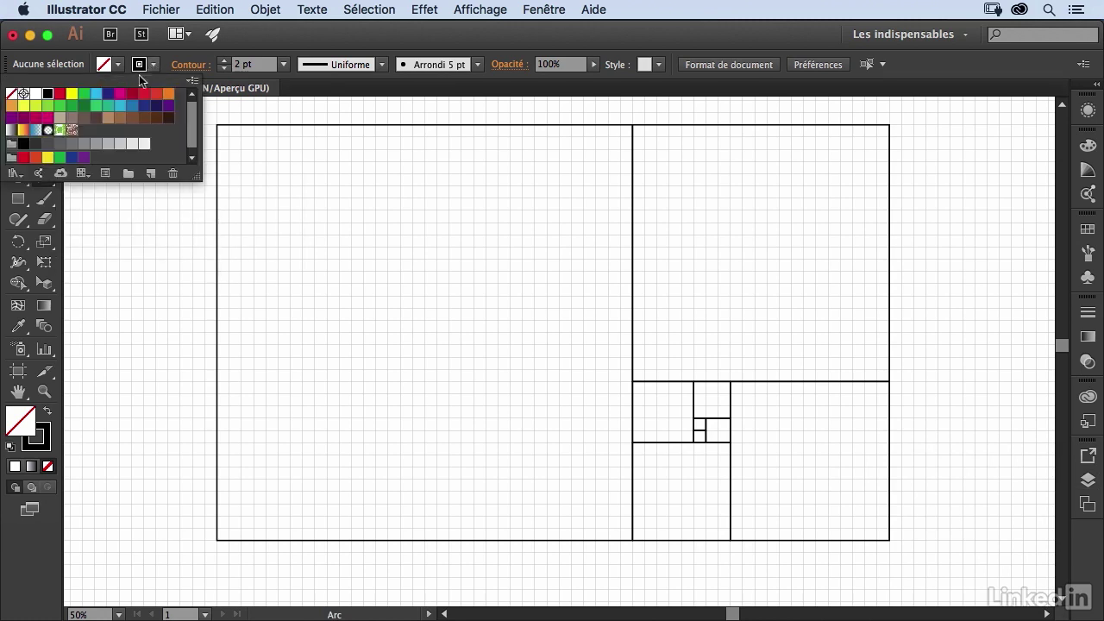
{"action": "left_click", "coordinate": [65, 96]}
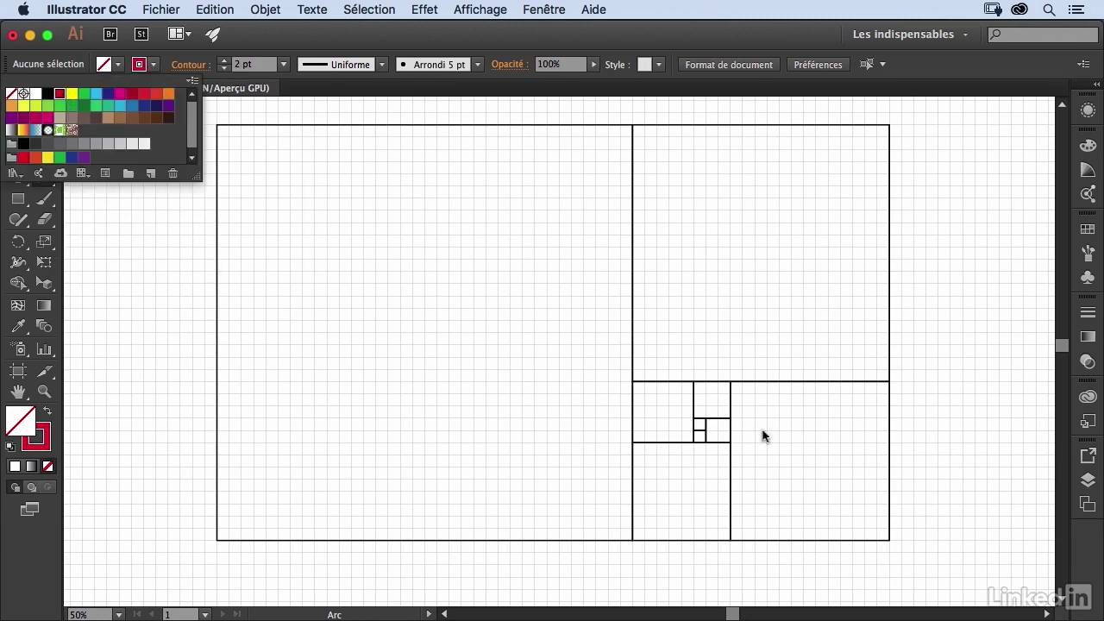
{"action": "key", "text": "super+space"}
{"action": "mouse_move", "coordinate": [633, 377]}
{"action": "left_mouse_down"}
{"action": "mouse_move", "coordinate": [715, 449]}
{"action": "mouse_move", "coordinate": [762, 466]}
{"action": "mouse_move", "coordinate": [653, 412]}
{"action": "mouse_move", "coordinate": [715, 402]}
{"action": "mouse_move", "coordinate": [787, 423]}
{"action": "left_mouse_up"}
{"action": "key", "text": "super+space"}
{"action": "left_click_drag", "start_coordinate": [695, 440], "coordinate": [730, 405]}
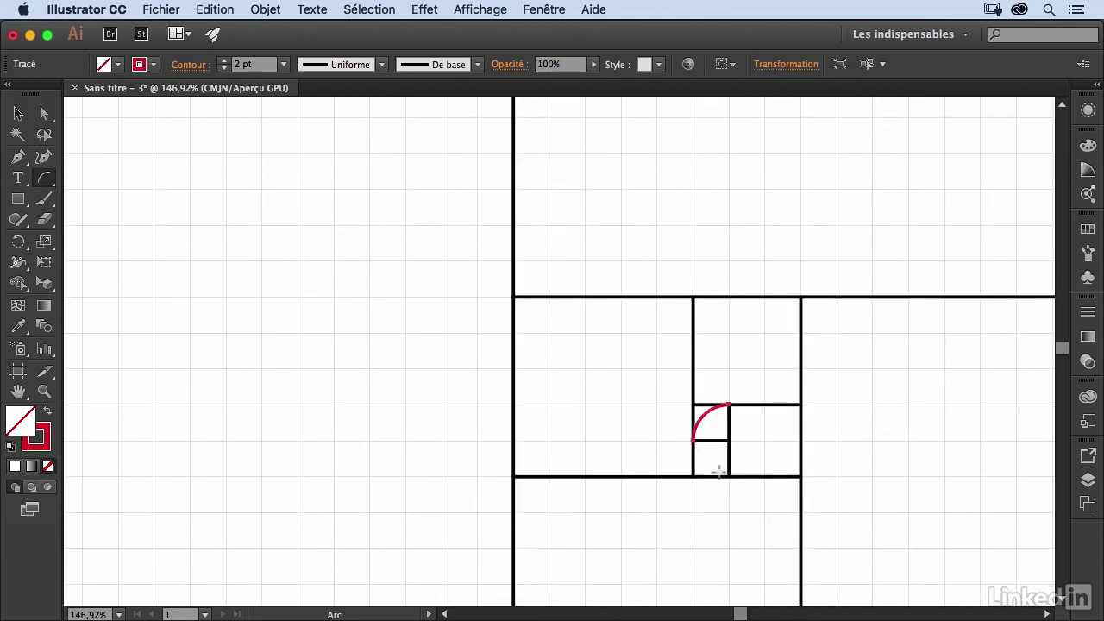
- Continue the spiral with quarter arcs through the lower one-cell square and the two-, three- and five-cell squares
{"action": "left_click_drag", "start_coordinate": [692, 444], "coordinate": [729, 476]}
{"action": "left_click_drag", "start_coordinate": [795, 411], "coordinate": [729, 476]}
{"action": "left_click_drag", "start_coordinate": [799, 405], "coordinate": [694, 297]}
{"action": "left_click_drag", "start_coordinate": [514, 477], "coordinate": [693, 297]}
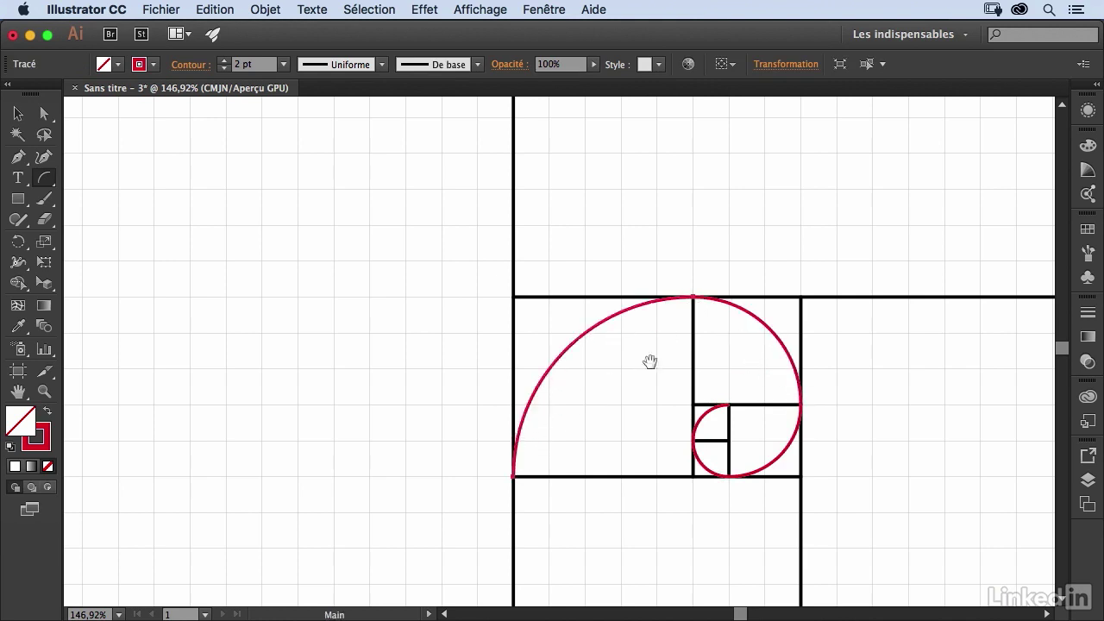
- Extend the spiral with quarter arcs across the 8-cell and 13-cell squares
{"action": "scroll", "coordinate": [650, 361], "scroll_direction": "down", "scroll_amount": 10}
{"action": "scroll", "coordinate": [649, 362], "scroll_direction": "right", "scroll_amount": 4}
{"action": "left_click_drag", "start_coordinate": [421, 263], "coordinate": [703, 540]}
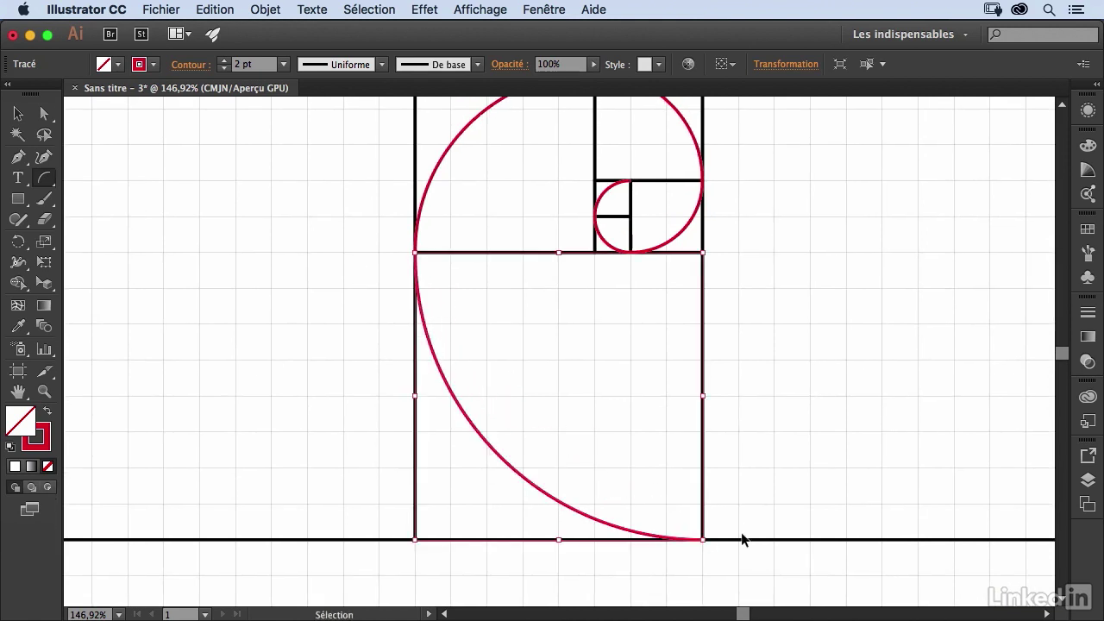
{"action": "key", "text": "super+minus"}
{"action": "key", "text": "super+minus"}
{"action": "left_click", "coordinate": [741, 532], "text": "super"}
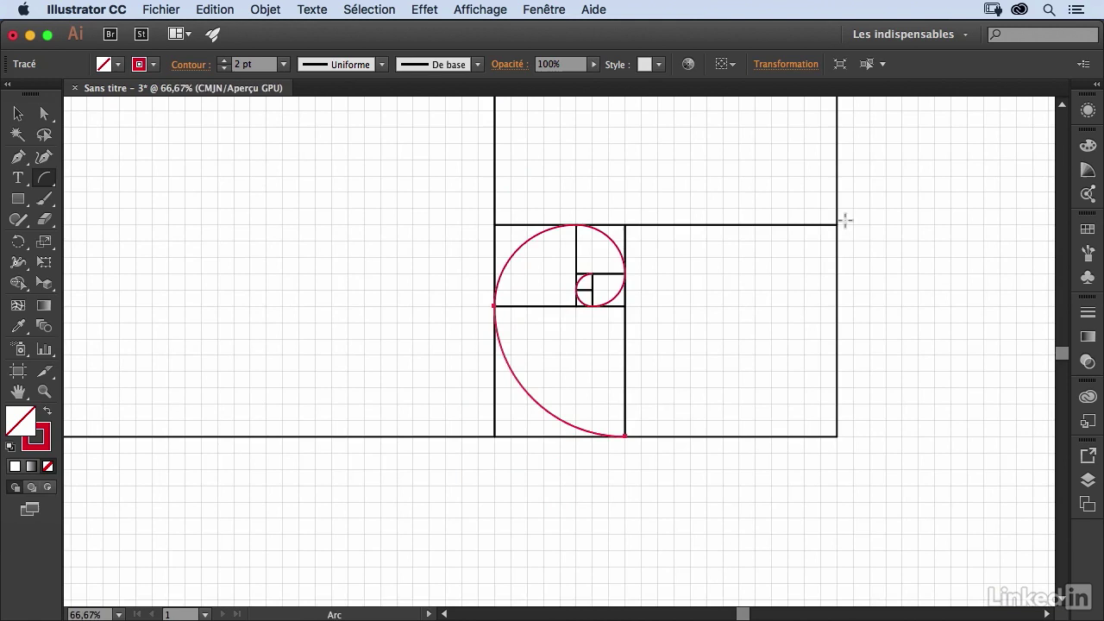
{"action": "left_click_drag", "start_coordinate": [837, 224], "coordinate": [624, 437]}
- Complete the spiral with quarter arcs across the 21-cell and 34-cell squares
{"action": "key", "text": "space"}
{"action": "left_click_drag", "start_coordinate": [709, 324], "coordinate": [743, 519]}
{"action": "left_click_drag", "start_coordinate": [889, 448], "coordinate": [544, 451]}
{"action": "key", "text": "super+0"}
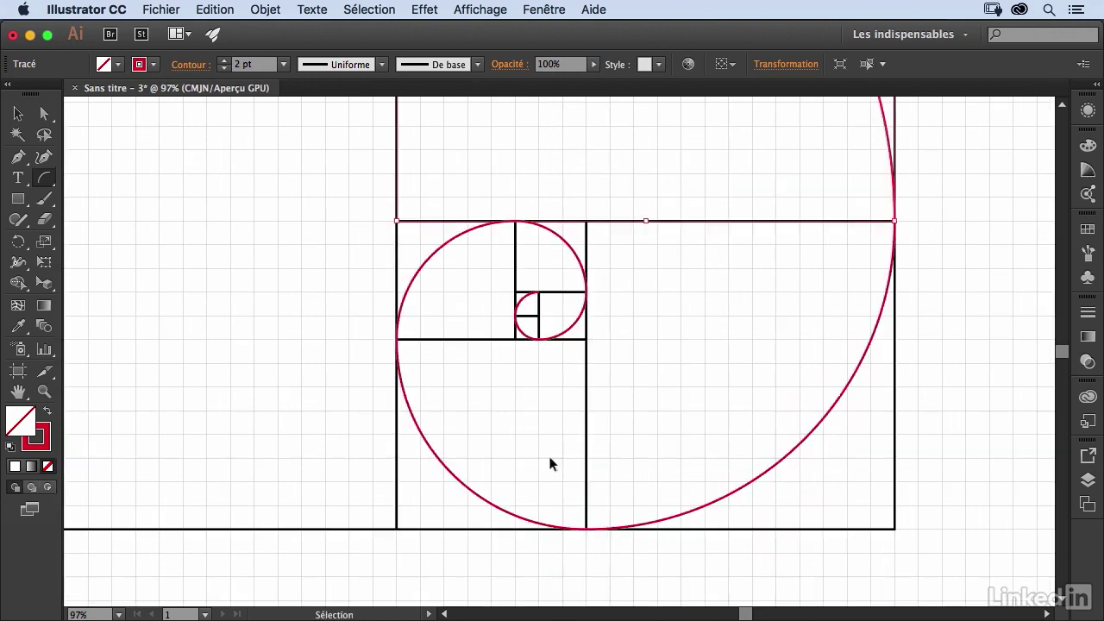
{"action": "key", "text": "super+minus"}
{"action": "key", "text": "super+minus"}
{"action": "key", "text": "super+minus"}
{"action": "key", "text": "super+minus"}
{"action": "left_click_drag", "start_coordinate": [309, 396], "coordinate": [346, 357]}
{"action": "key", "text": "super+z"}
{"action": "left_click_drag", "start_coordinate": [312, 394], "coordinate": [619, 308]}
- Select all the red arcs and set their stroke weight to 11 pt
{"action": "key", "text": "super+space"}
{"action": "key", "text": "super+a"}
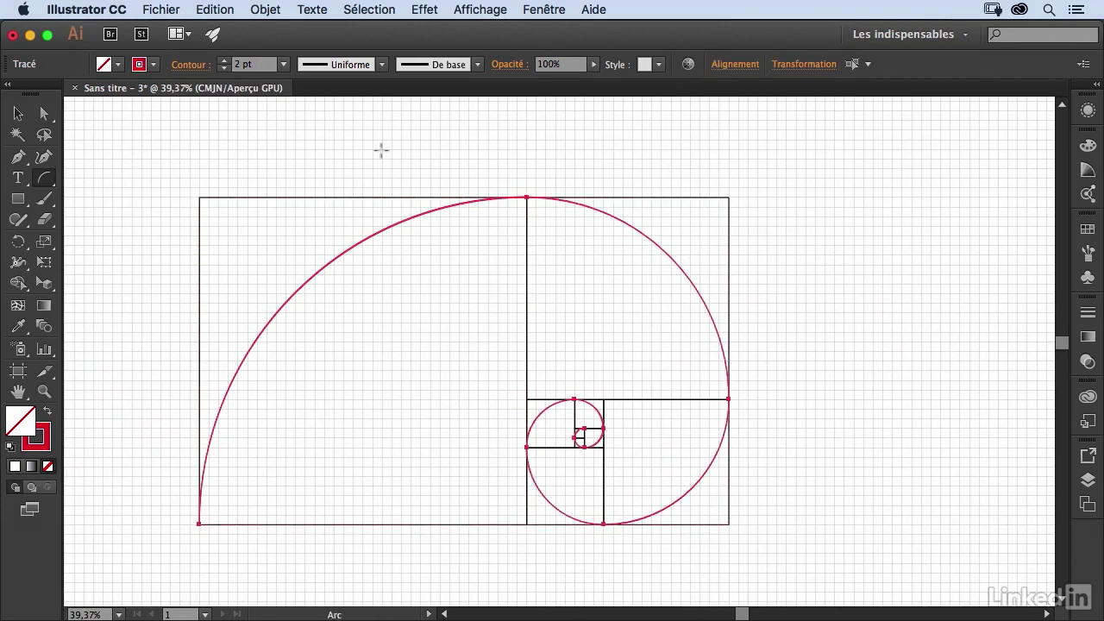
{"action": "left_click", "coordinate": [256, 64]}
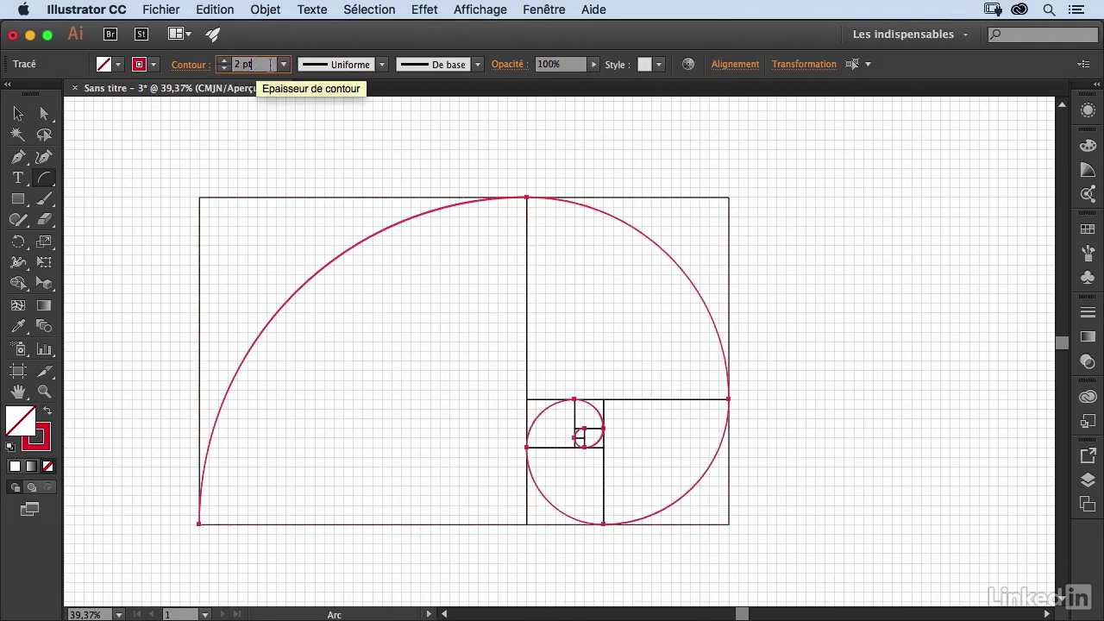
{"action": "key", "text": "Up"}
{"action": "key", "text": "Up"}
{"action": "key", "text": "Up"}
{"action": "key", "text": "Up"}
{"action": "key", "text": "Up"}
{"action": "key", "text": "Up"}
{"action": "key", "text": "Up"}
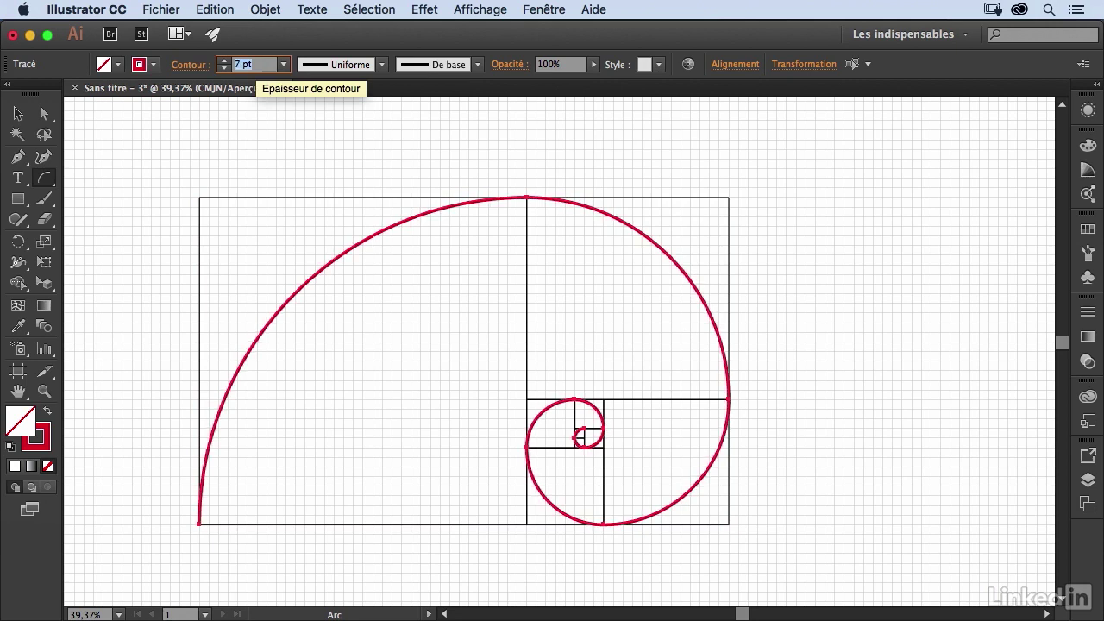
{"action": "key", "text": "Up"}
{"action": "key", "text": "Up"}
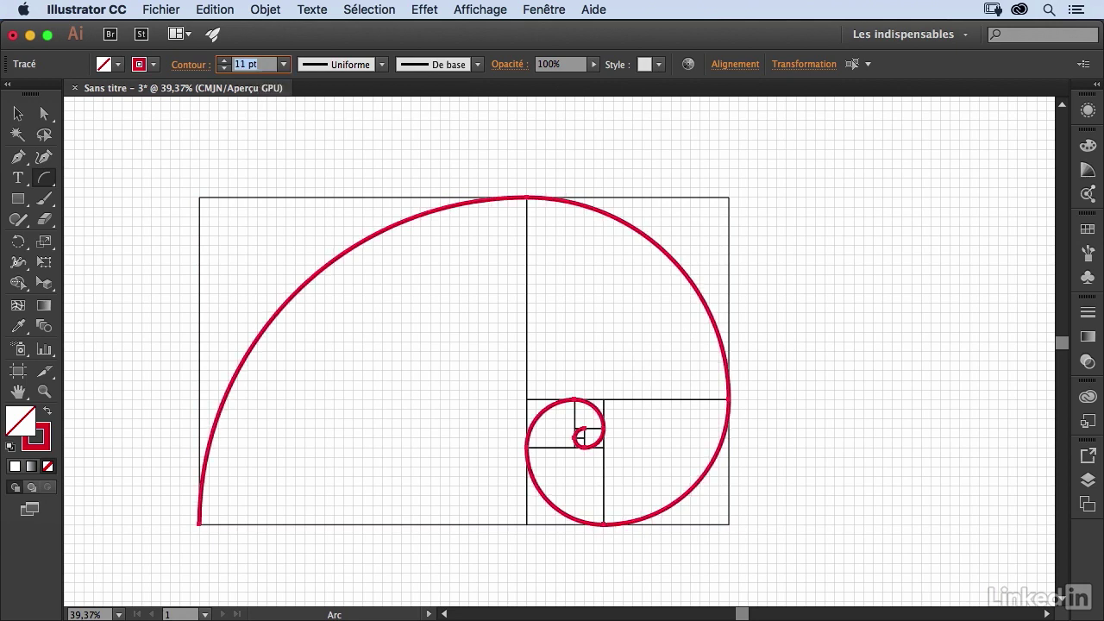
- Select all the arcs on the Spirale layer and join them into a single path
{"action": "left_click", "coordinate": [1087, 480]}
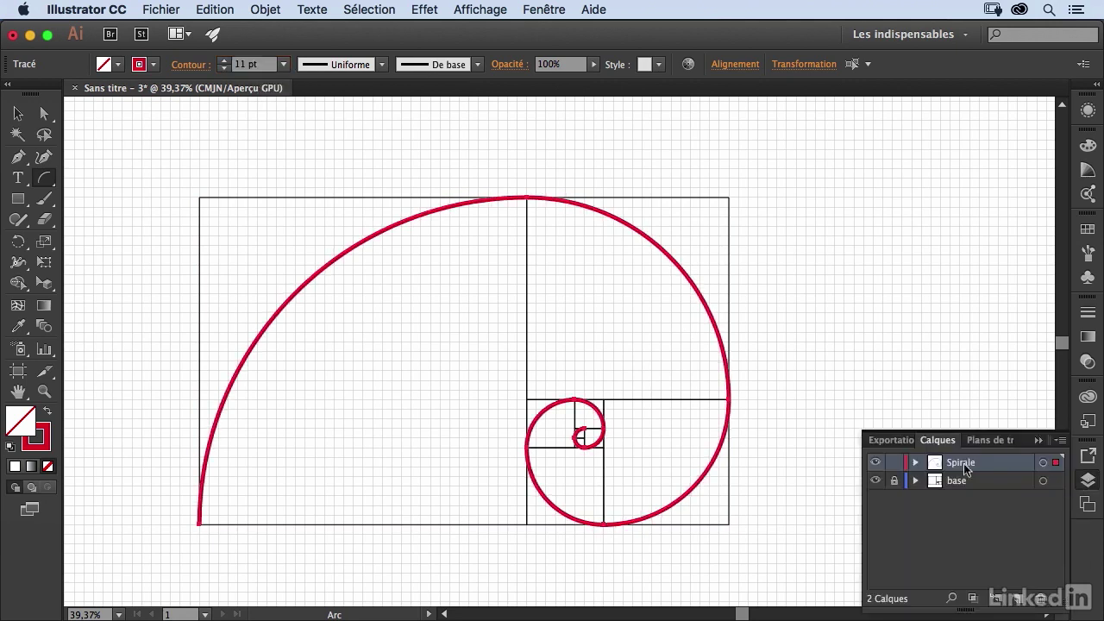
{"action": "left_click", "coordinate": [18, 113]}
{"action": "key", "text": "super+a"}
{"action": "left_click", "coordinate": [916, 464]}
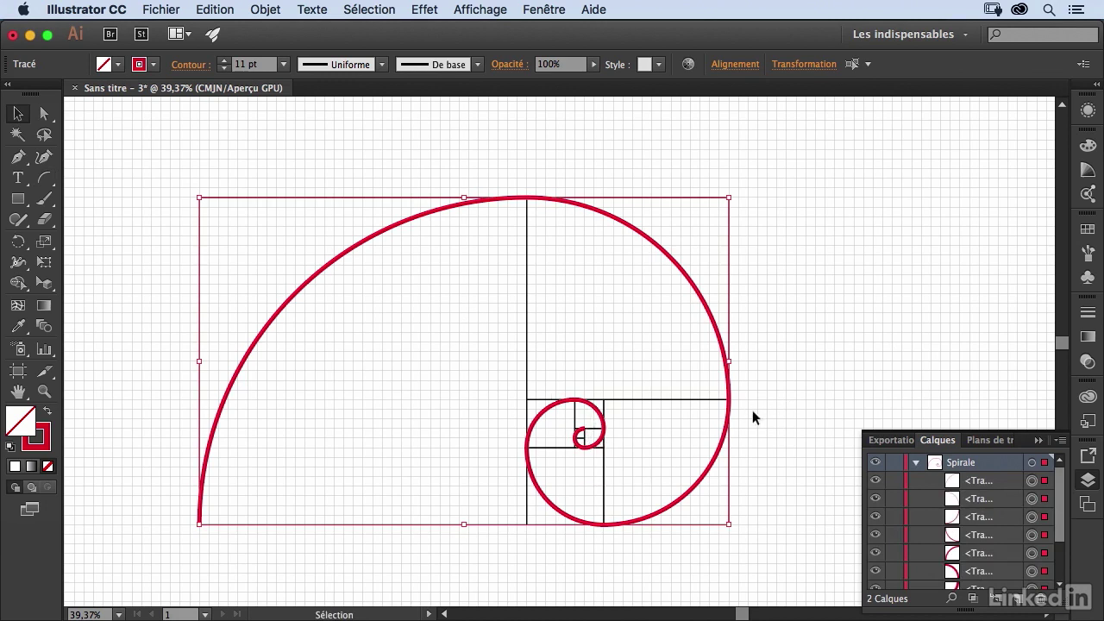
{"action": "left_click", "coordinate": [807, 412]}
{"action": "key", "text": "a"}
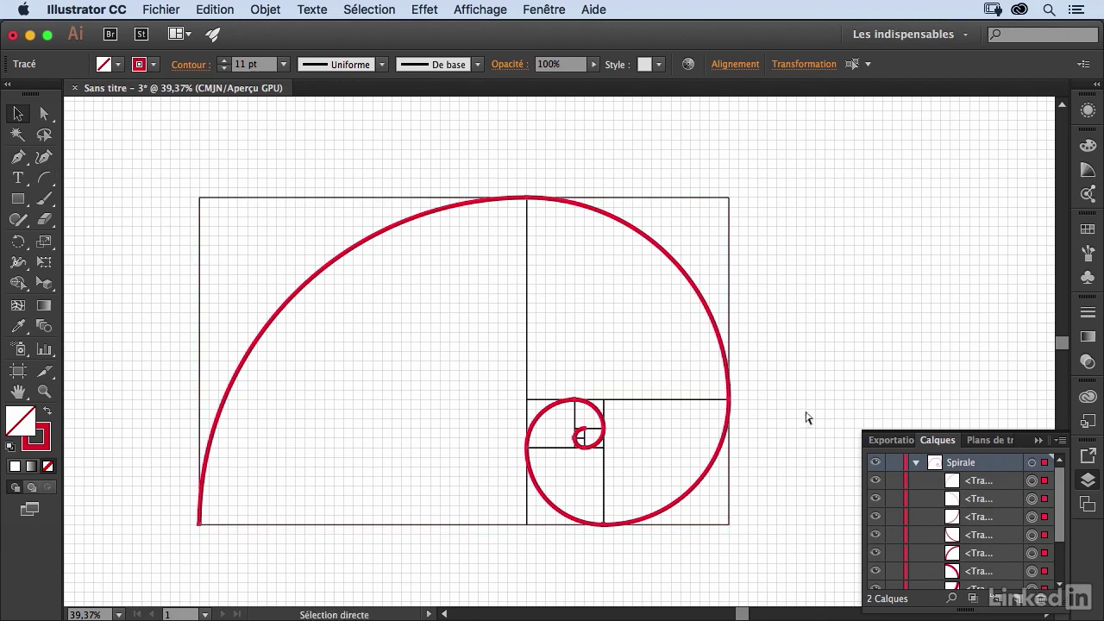
{"action": "key", "text": "v"}
{"action": "key", "text": "ctrl+a"}
{"action": "key", "text": "ctrl+j"}
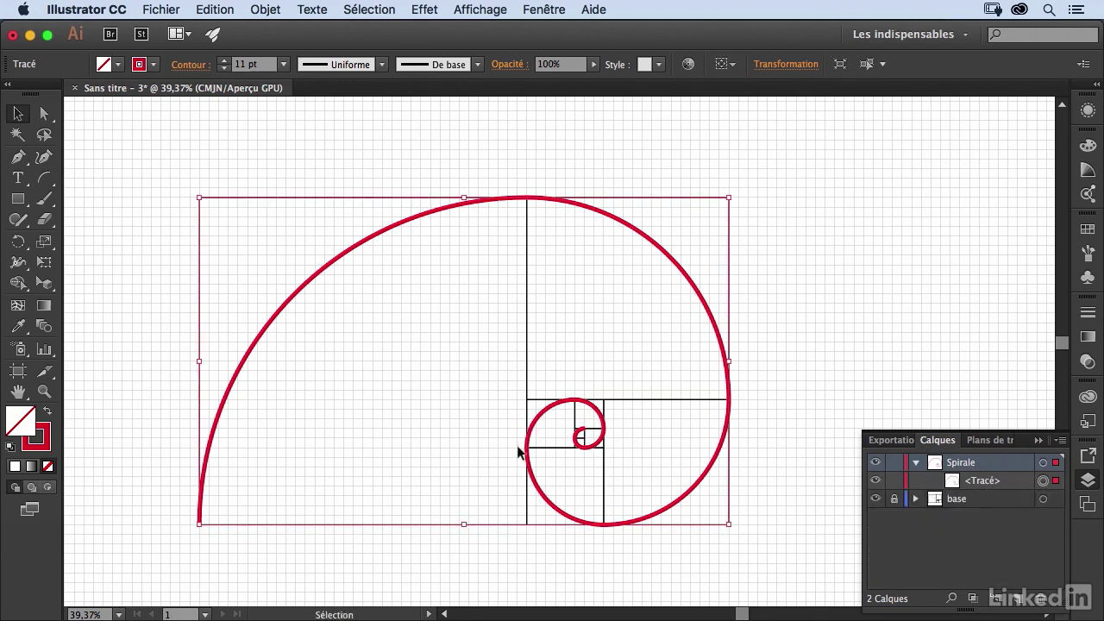
{"action": "left_click", "coordinate": [797, 326]}
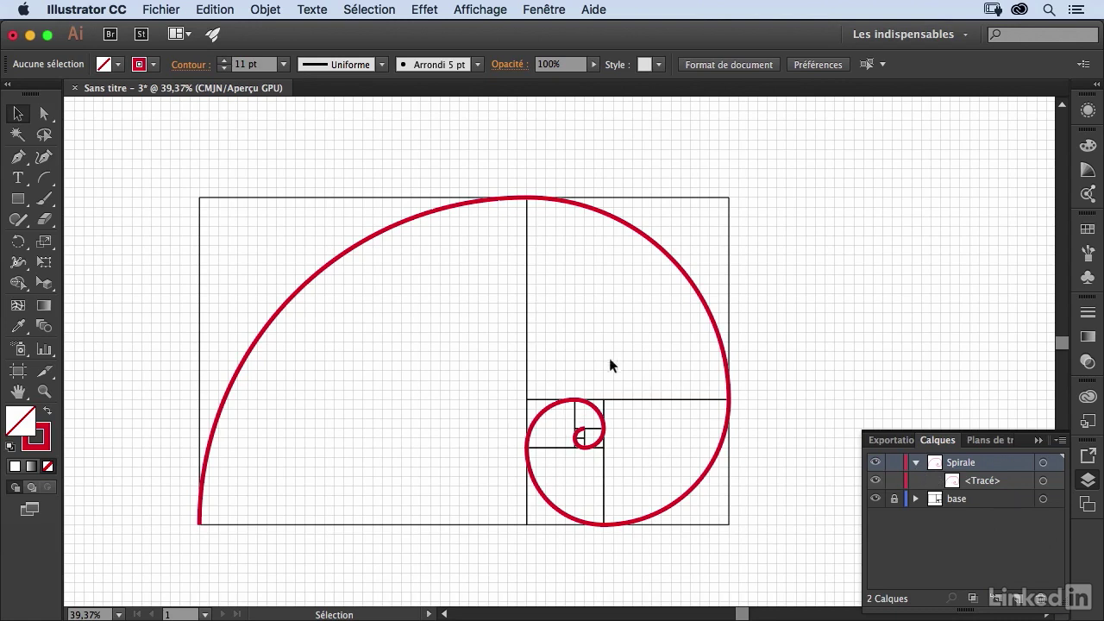
{"action": "left_click", "coordinate": [916, 465]}
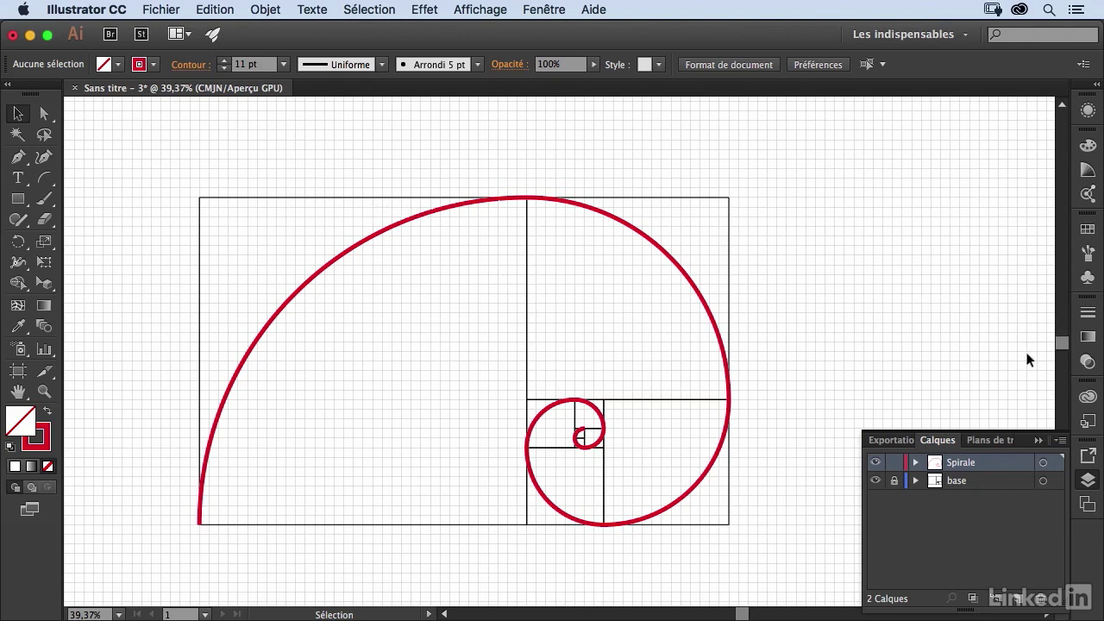
- Create a new Creative Cloud library named composition
{"action": "left_click", "coordinate": [1085, 401]}
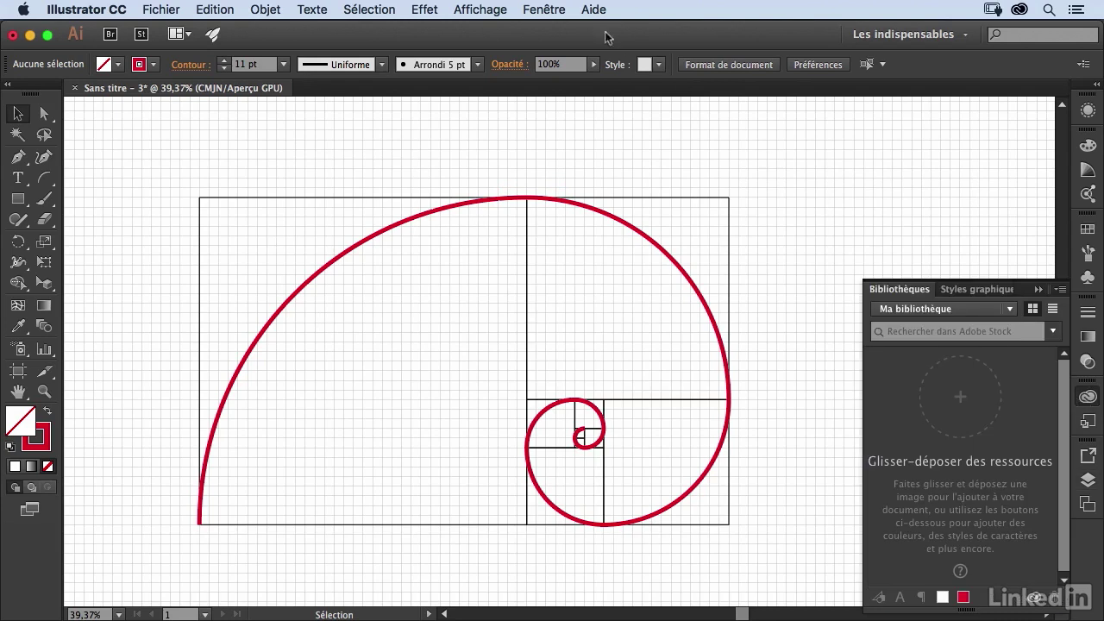
{"action": "left_click", "coordinate": [535, 10]}
{"action": "left_click", "coordinate": [1061, 290]}
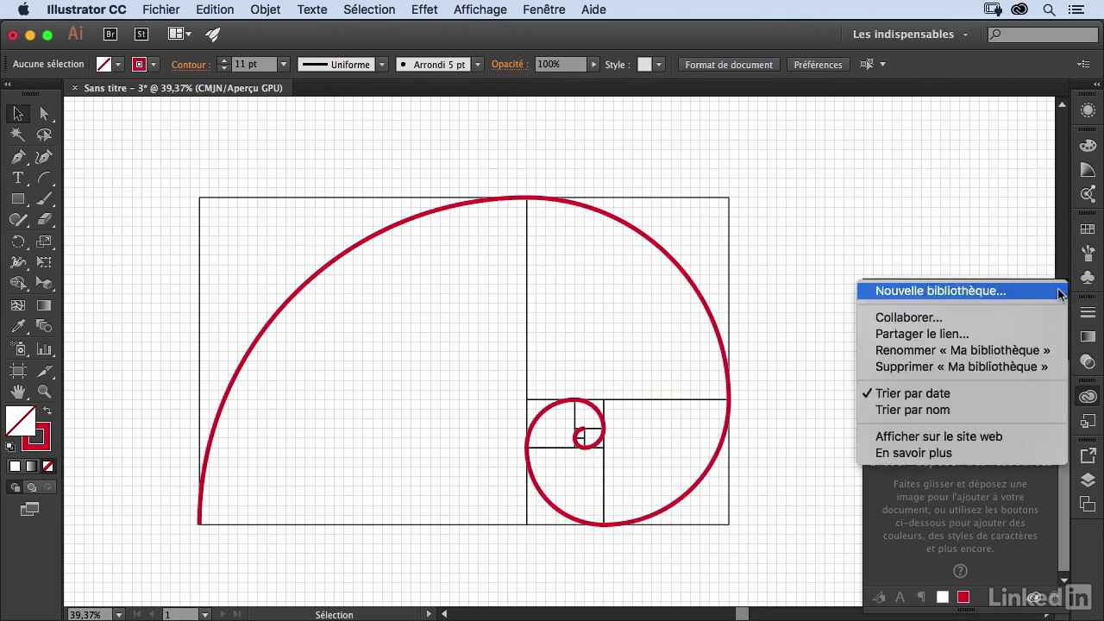
{"action": "left_click", "coordinate": [1012, 294]}
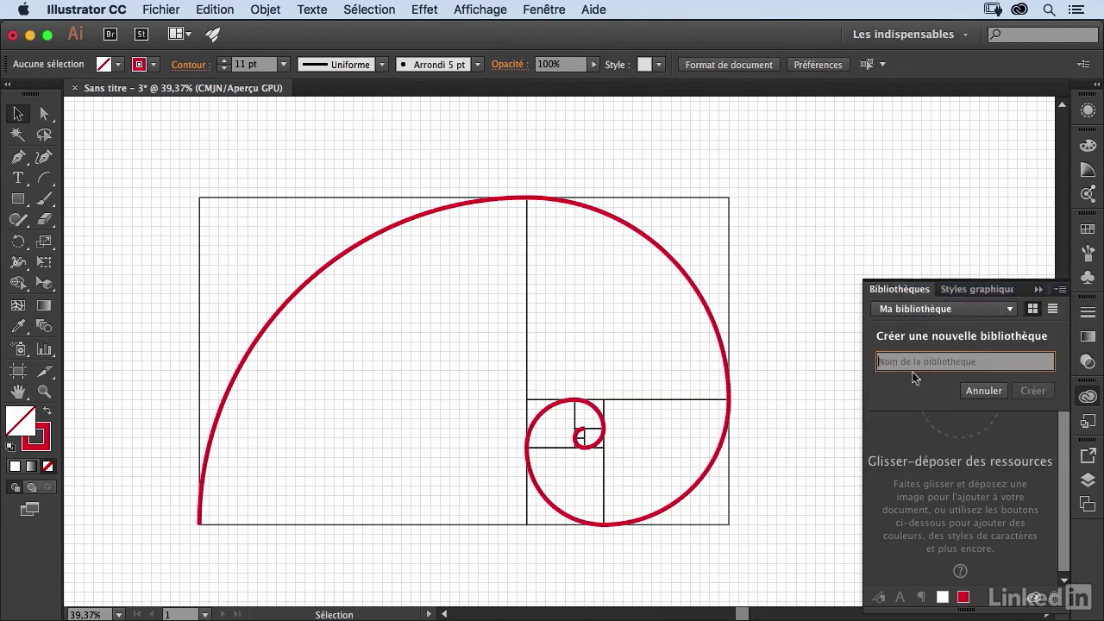
{"action": "key", "text": "p"}
{"action": "key", "text": "o"}
{"action": "key", "text": "m"}
{"action": "key", "text": "p"}
{"action": "key", "text": "o"}
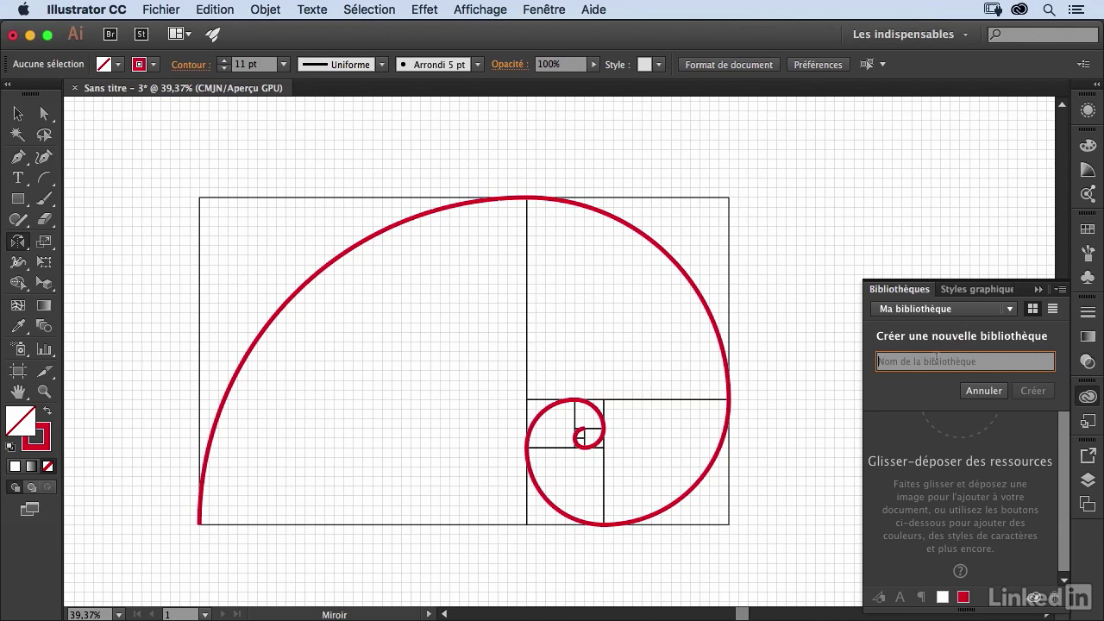
{"action": "type", "text": "d"}
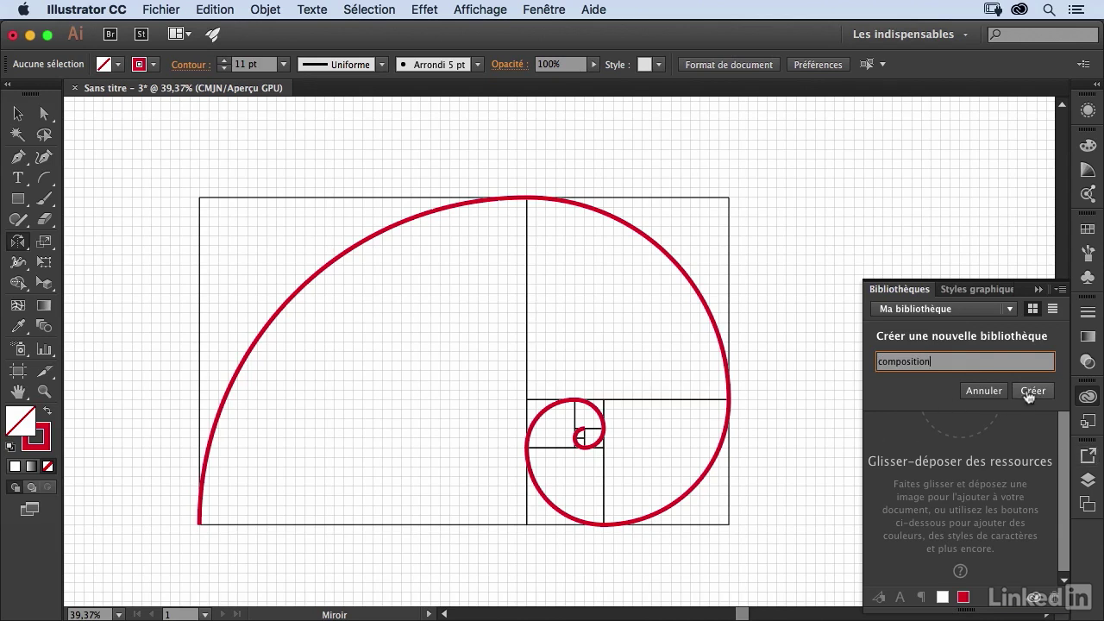
{"action": "left_click", "coordinate": [1031, 391]}
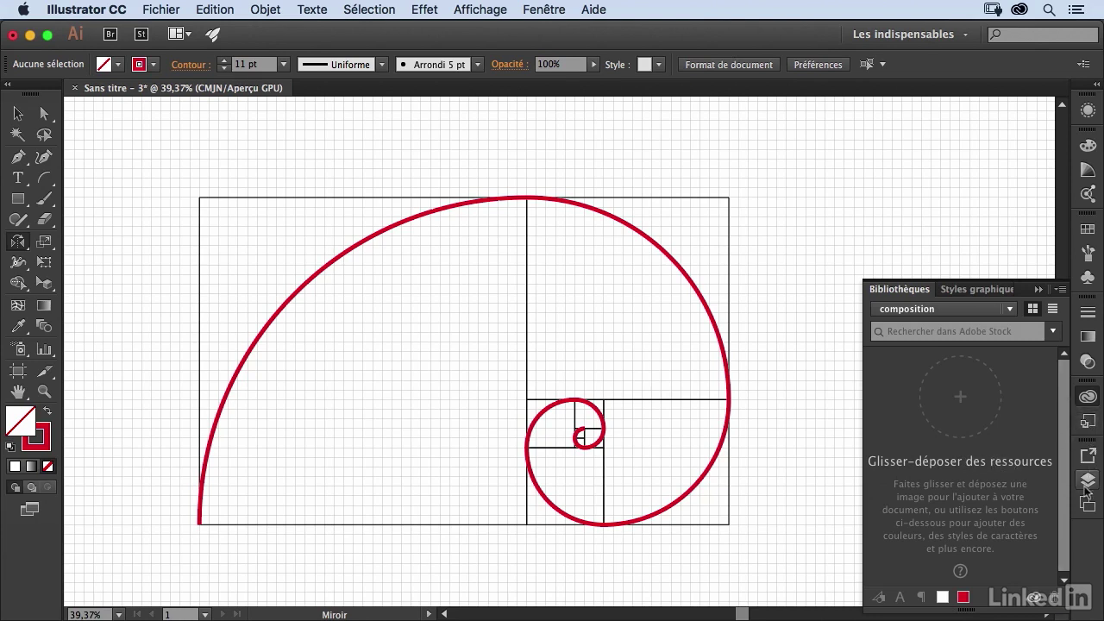
- Add the red spiral path to the composition library as a graphic, then deselect it
{"action": "left_click", "coordinate": [18, 113]}
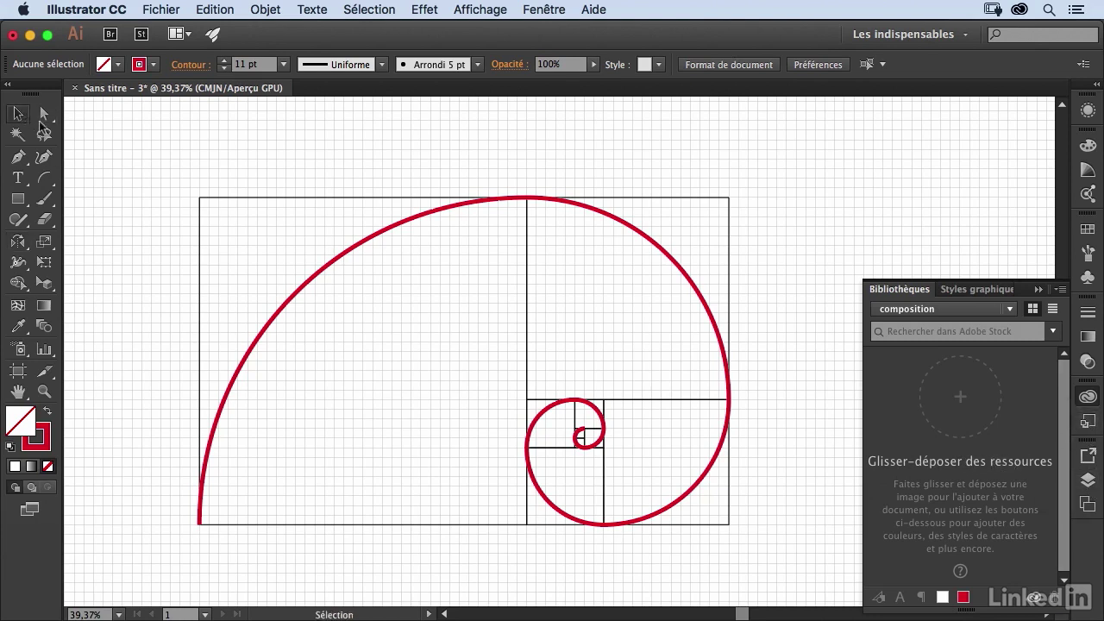
{"action": "left_click", "coordinate": [629, 230]}
{"action": "left_click_drag", "start_coordinate": [631, 231], "coordinate": [940, 472]}
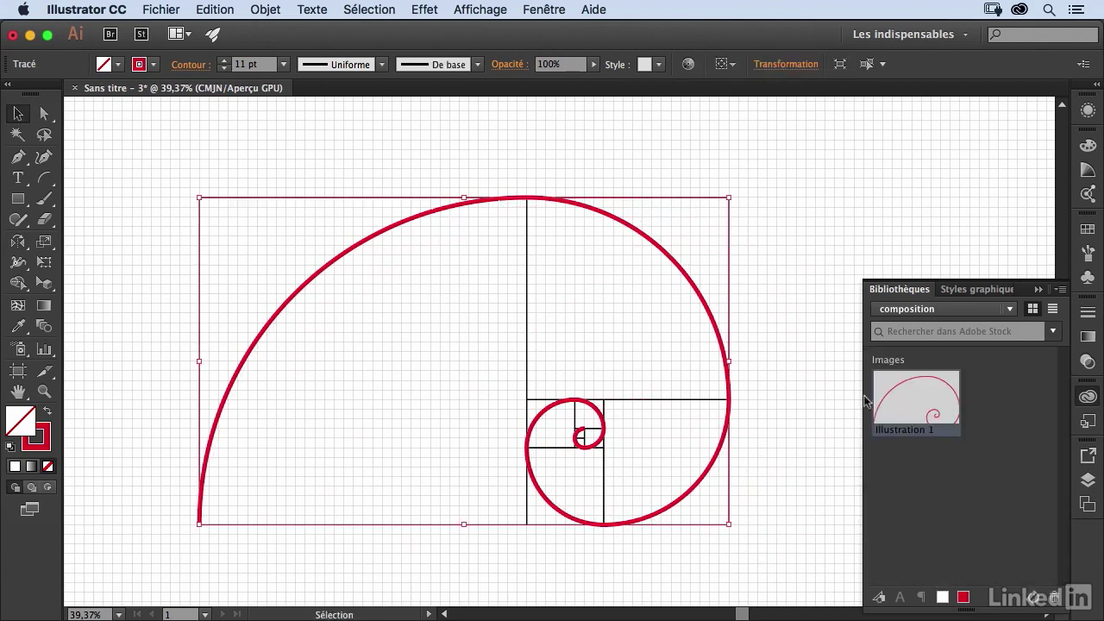
{"action": "left_click", "coordinate": [797, 397]}
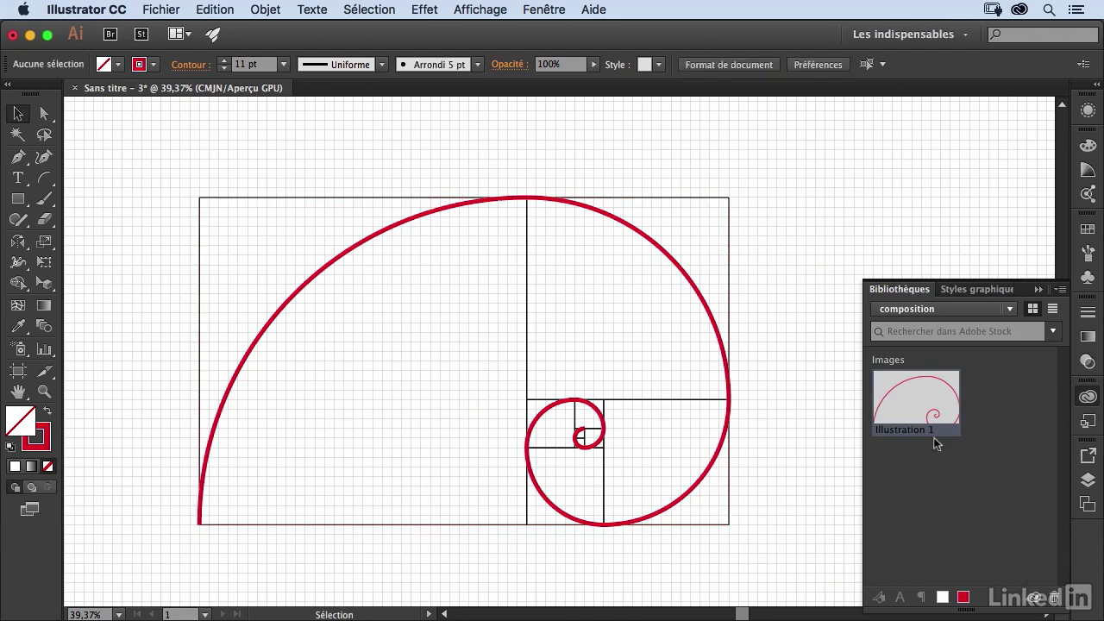
- Add the red spiral together with its Fibonacci squares to the composition library as one graphic, then deselect the artwork
{"action": "left_click", "coordinate": [1088, 481]}
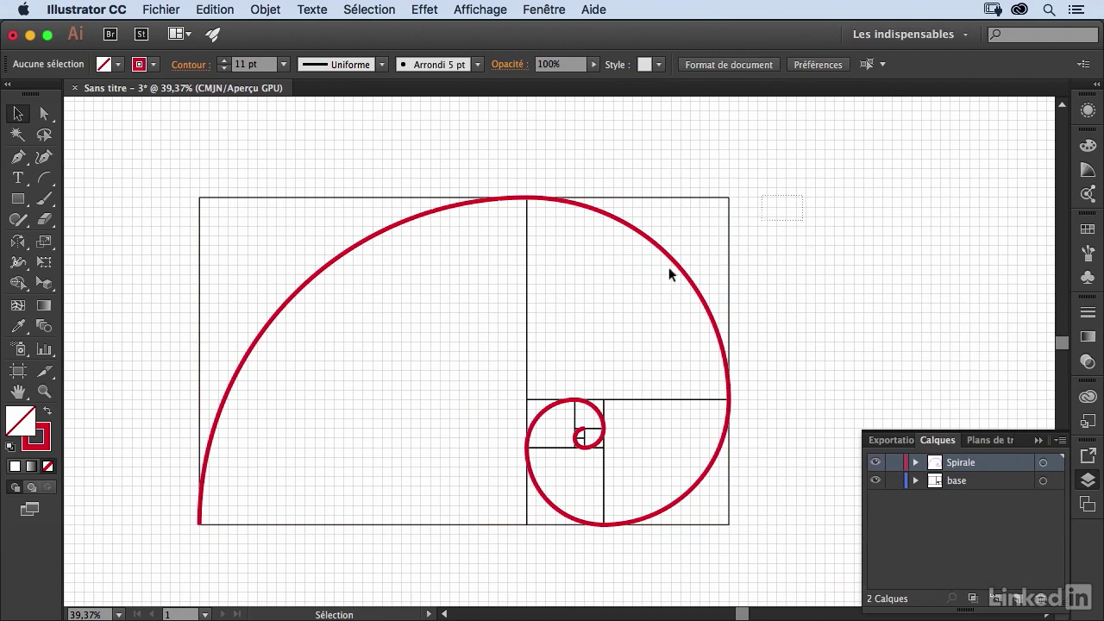
{"action": "left_click_drag", "start_coordinate": [182, 503], "coordinate": [273, 533]}
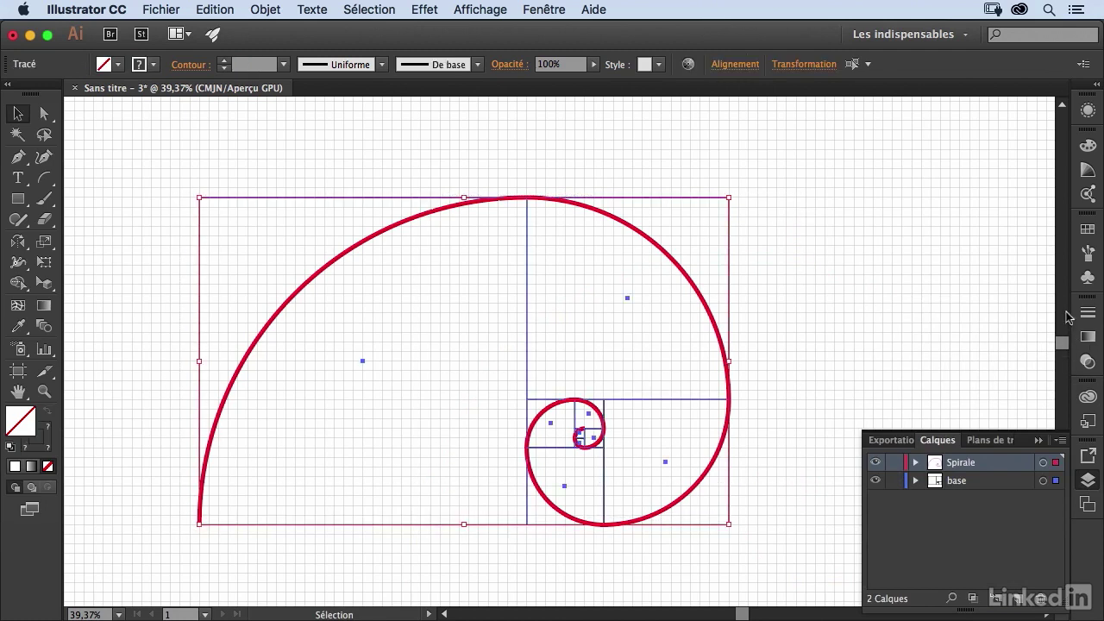
{"action": "left_click", "coordinate": [1088, 397]}
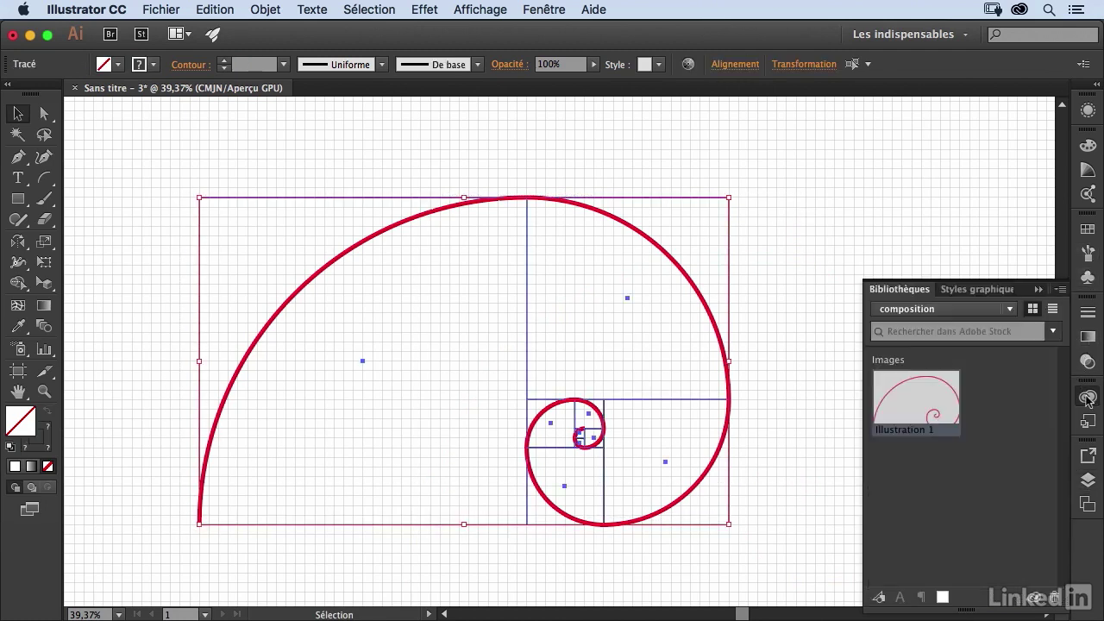
{"action": "left_click_drag", "start_coordinate": [699, 404], "coordinate": [990, 428]}
{"action": "left_click", "coordinate": [803, 251]}
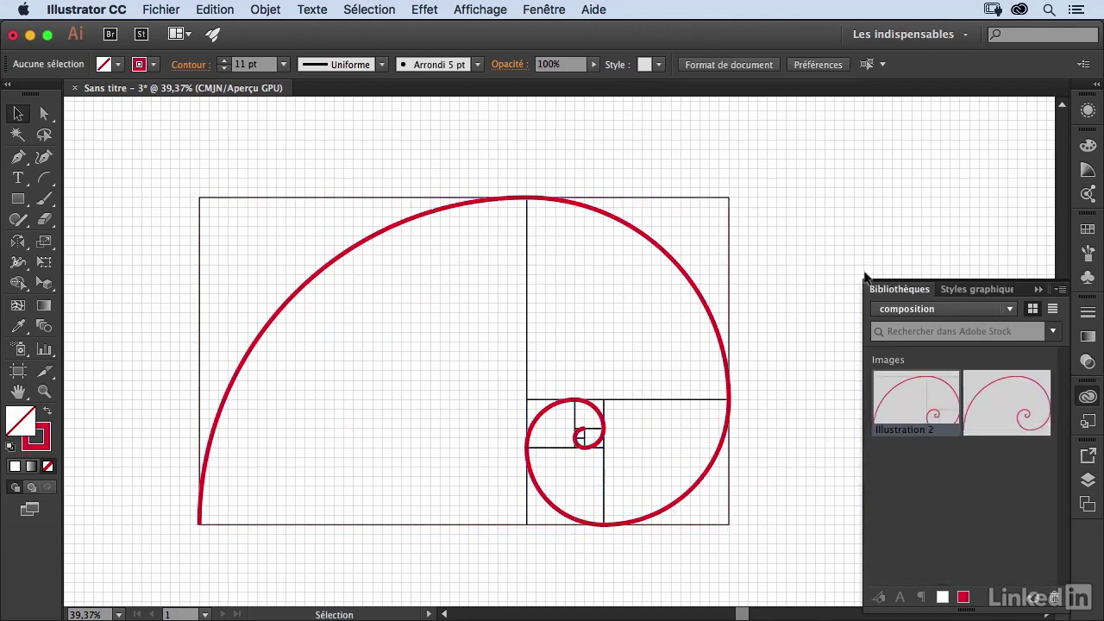
- Hide the Spirale layer and add all the Fibonacci squares on their own to the composition library as a graphic, then deselect them
{"action": "left_click", "coordinate": [1087, 480]}
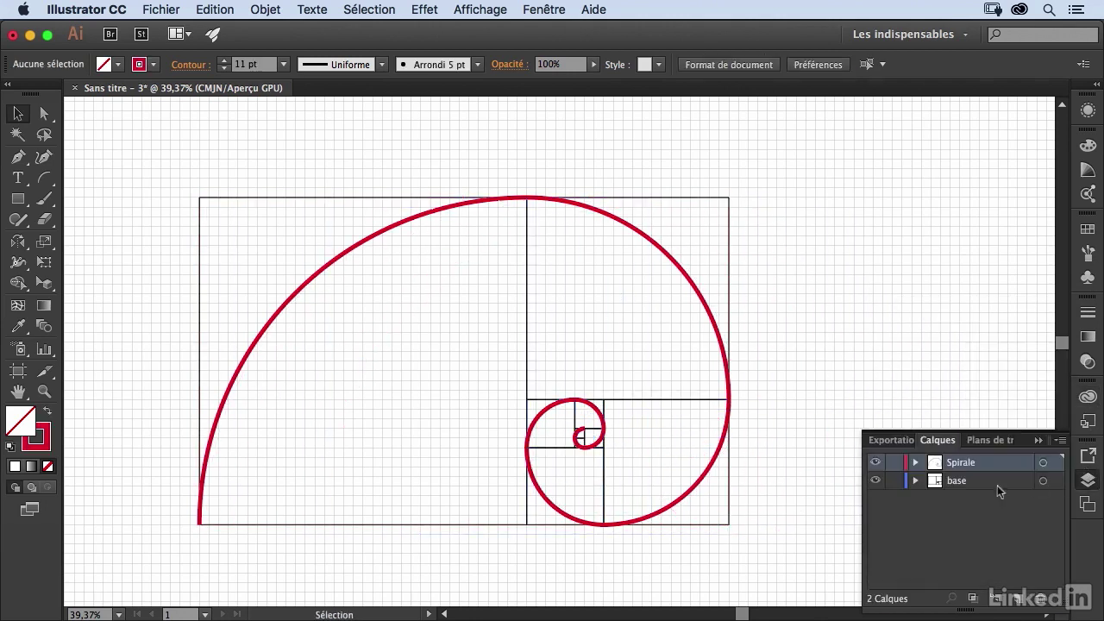
{"action": "left_click", "coordinate": [875, 464]}
{"action": "left_click_drag", "start_coordinate": [825, 173], "coordinate": [194, 483]}
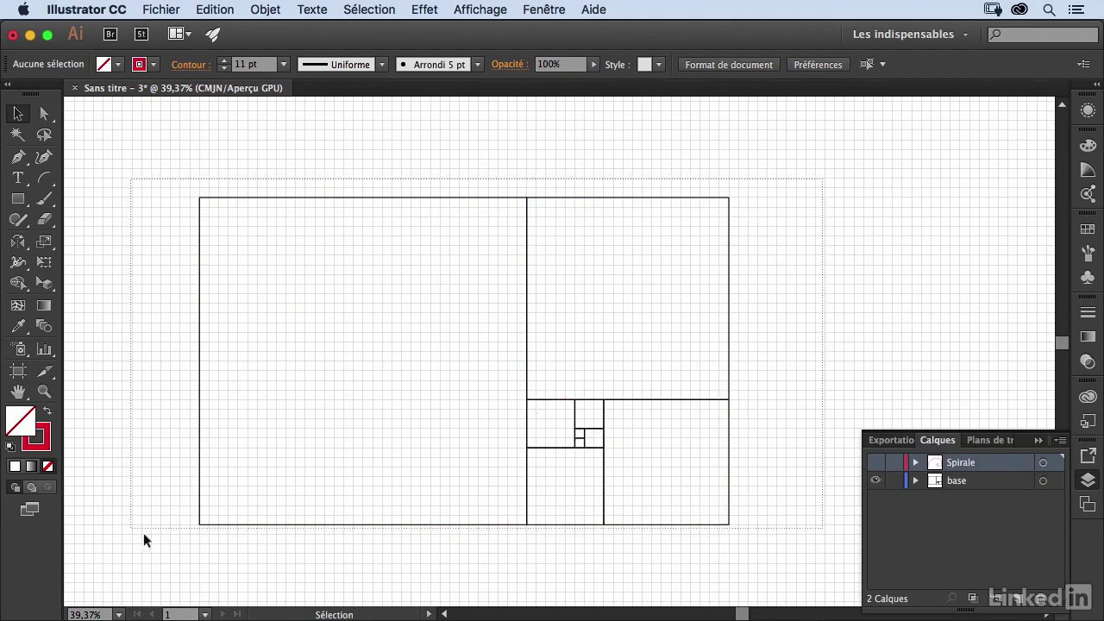
{"action": "left_click_drag", "start_coordinate": [143, 533], "coordinate": [143, 533]}
{"action": "left_click", "coordinate": [1088, 396]}
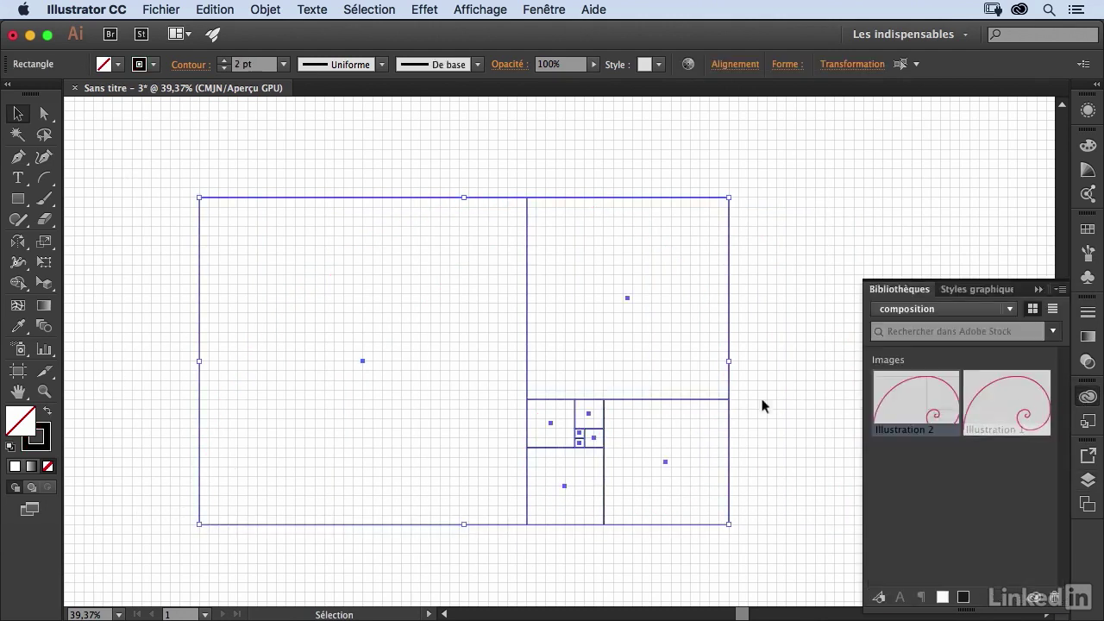
{"action": "left_click_drag", "start_coordinate": [726, 400], "coordinate": [918, 488]}
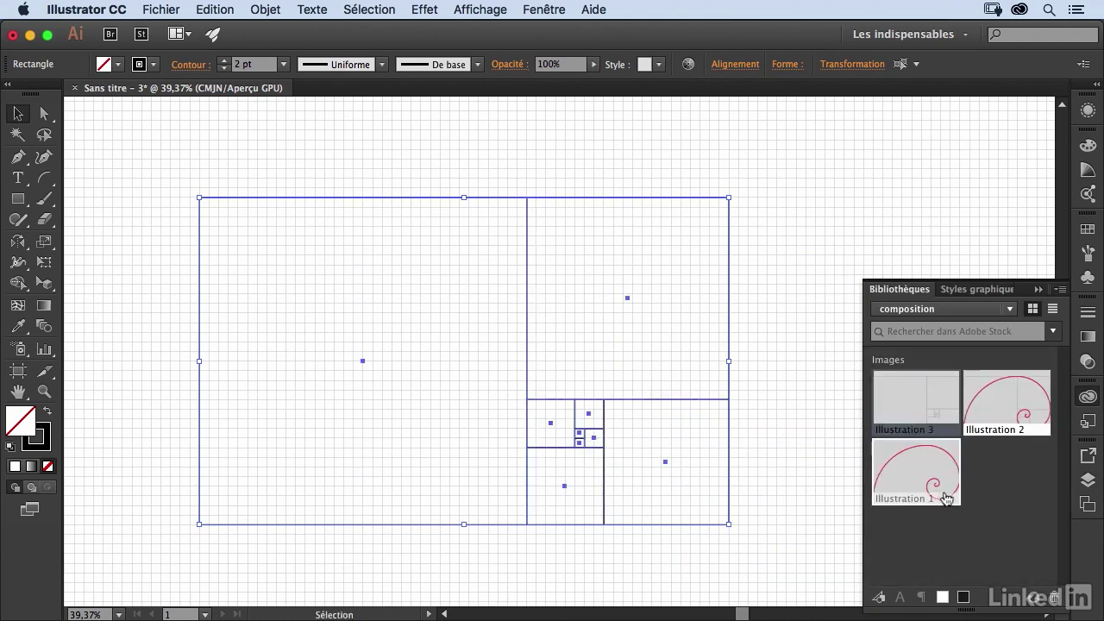
{"action": "left_click", "coordinate": [694, 271]}
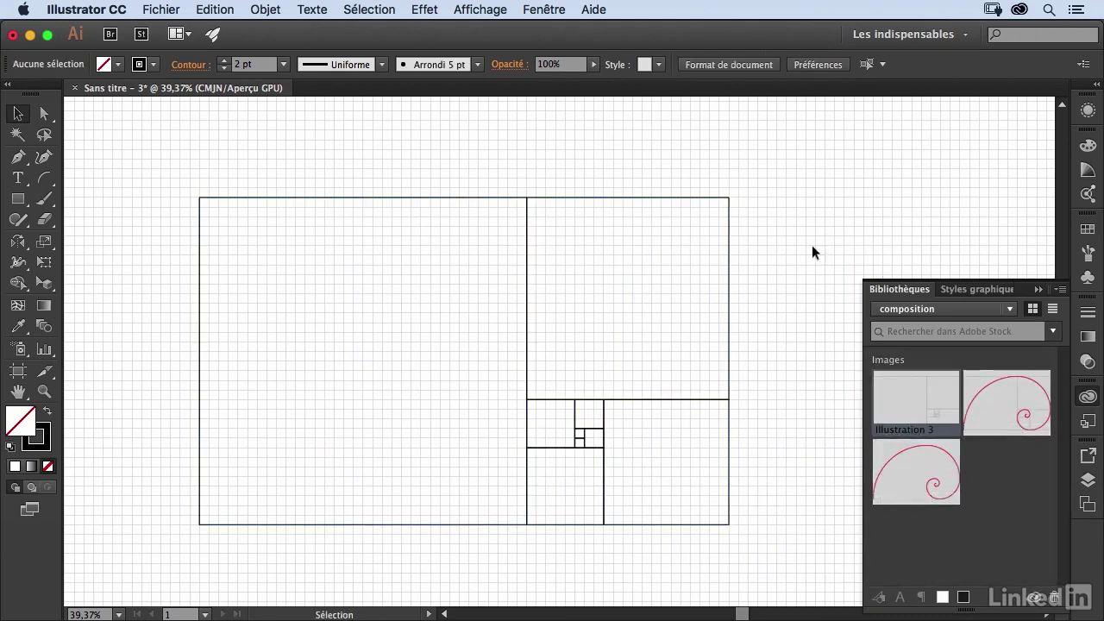
- Create a new A4 landscape document in millimetres and place the Illustration 2 library graphic on its artboard
{"action": "key", "text": "super+n"}
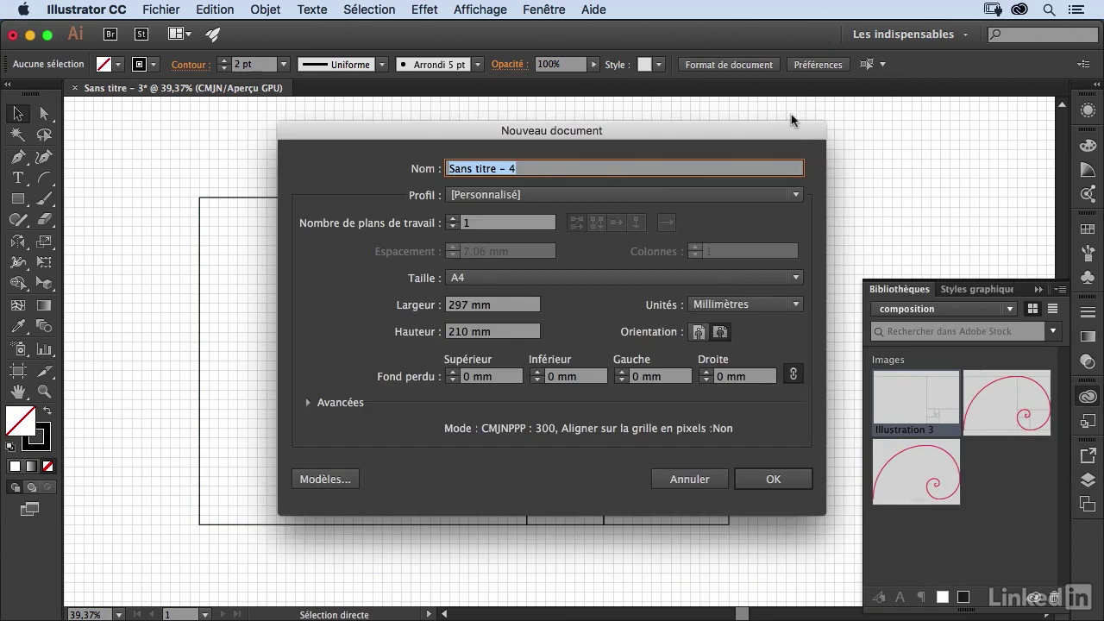
{"action": "key", "text": "Return"}
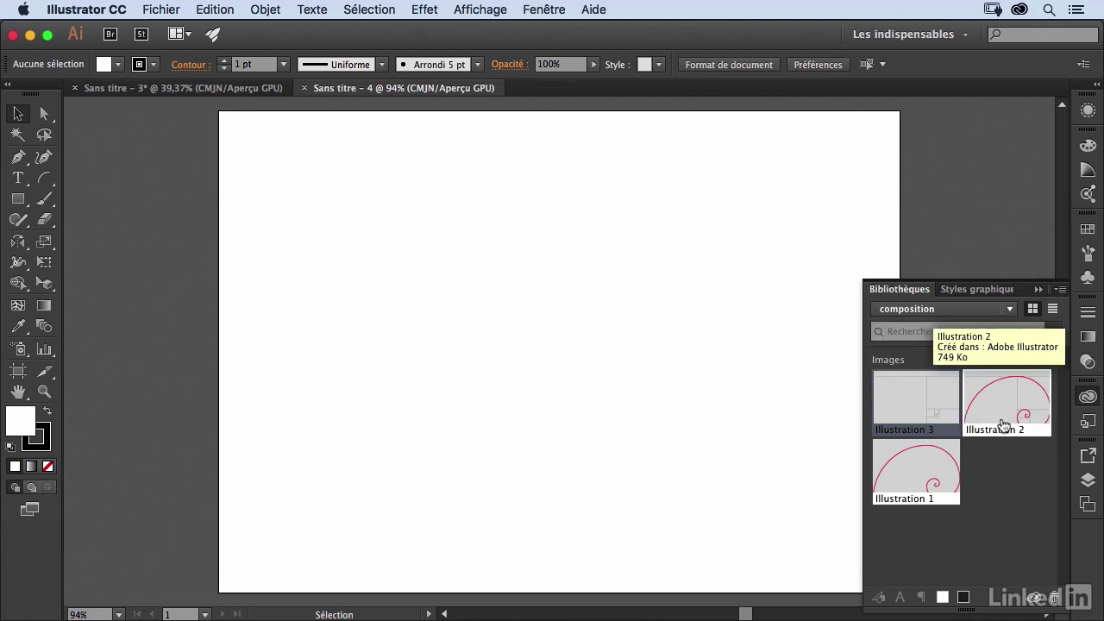
{"action": "left_click_drag", "start_coordinate": [1005, 423], "coordinate": [540, 342]}
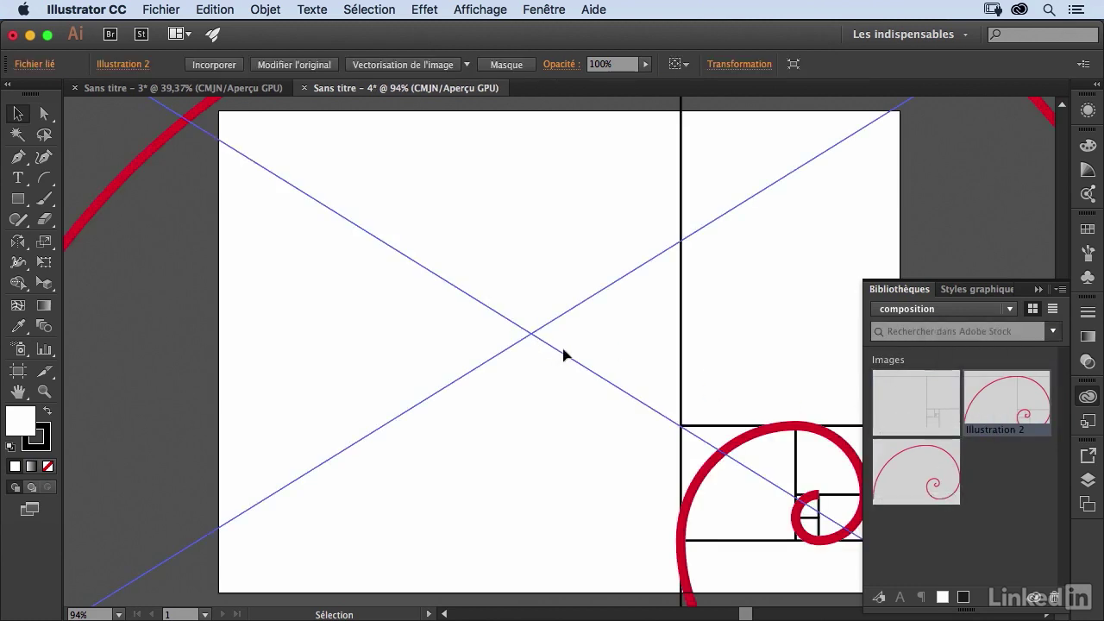
- Scale the placed spiral-and-squares graphic down to fit inside the artboard, rotate it counter-clockwise, and deselect it
{"action": "key", "text": "super+minus"}
{"action": "key", "text": "super+minus"}
{"action": "key", "text": "super+minus"}
{"action": "left_click_drag", "start_coordinate": [775, 208], "coordinate": [589, 264]}
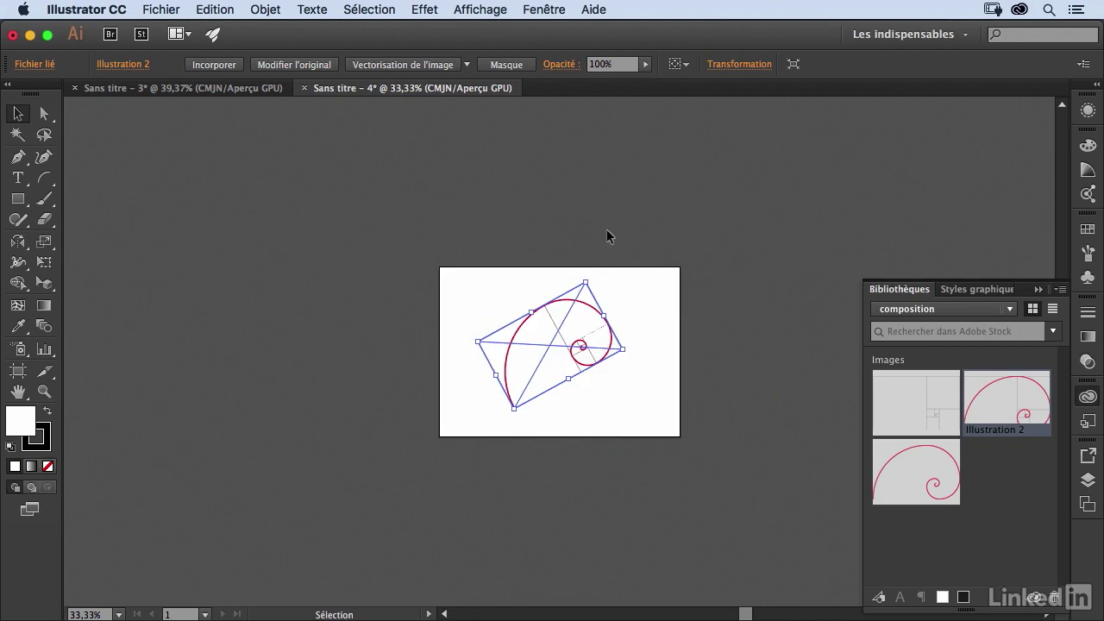
{"action": "key", "text": "Return"}
{"action": "left_click", "coordinate": [590, 448]}
{"action": "left_click", "coordinate": [656, 336]}
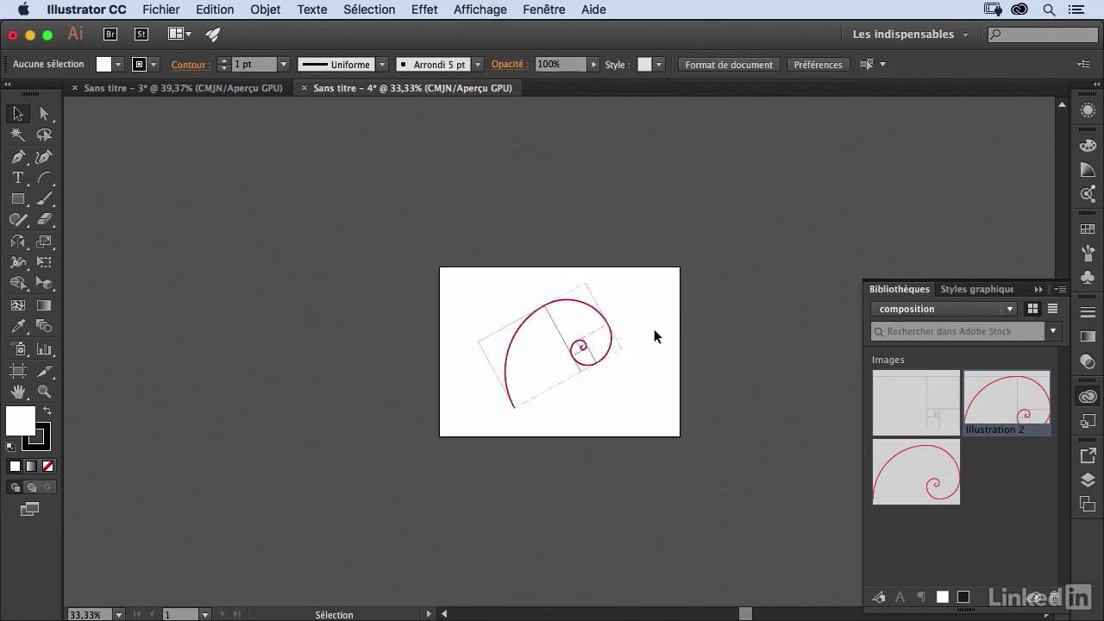
{"action": "left_click_drag", "start_coordinate": [640, 347], "coordinate": [779, 382]}
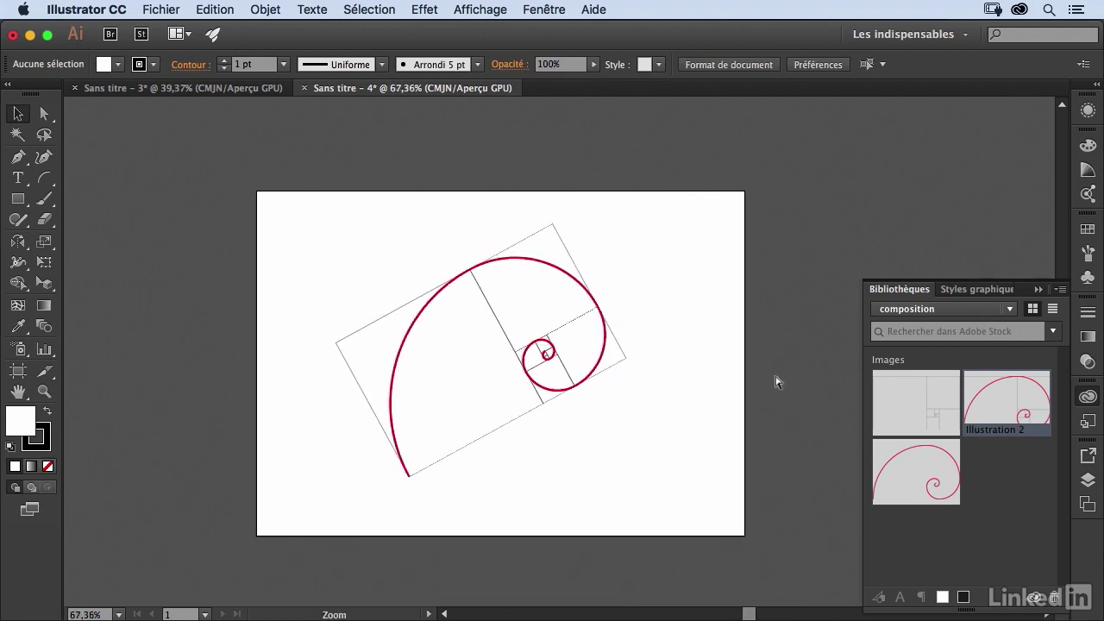
- Switch to Photoshop, show the composition library and enlarge its display area to reveal more graphics
{"action": "key", "text": "super+Tab"}
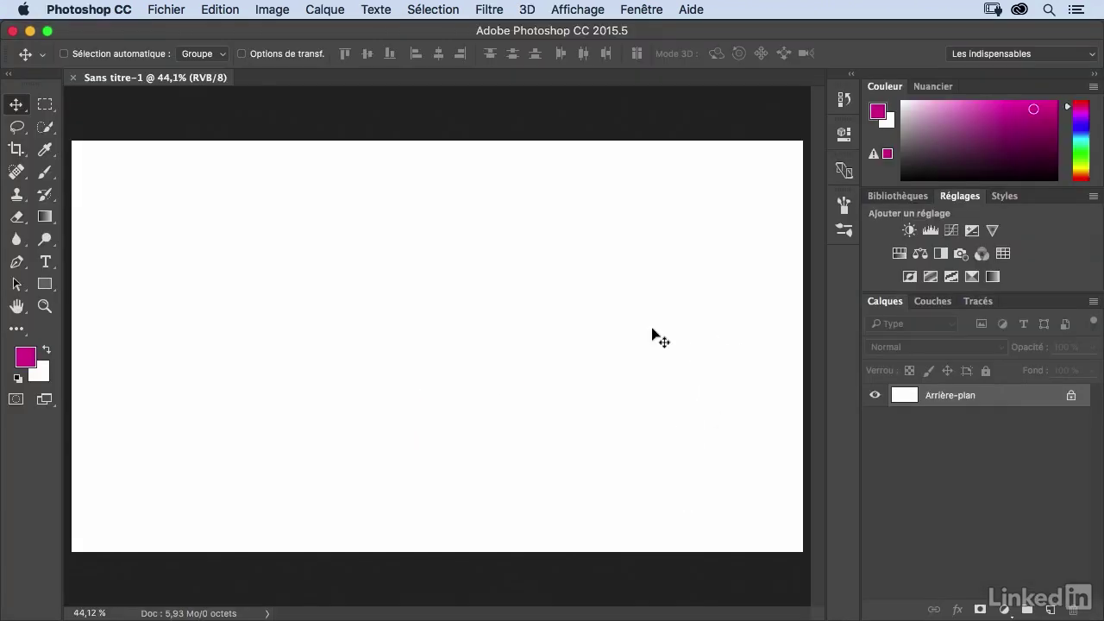
{"action": "left_click", "coordinate": [906, 197]}
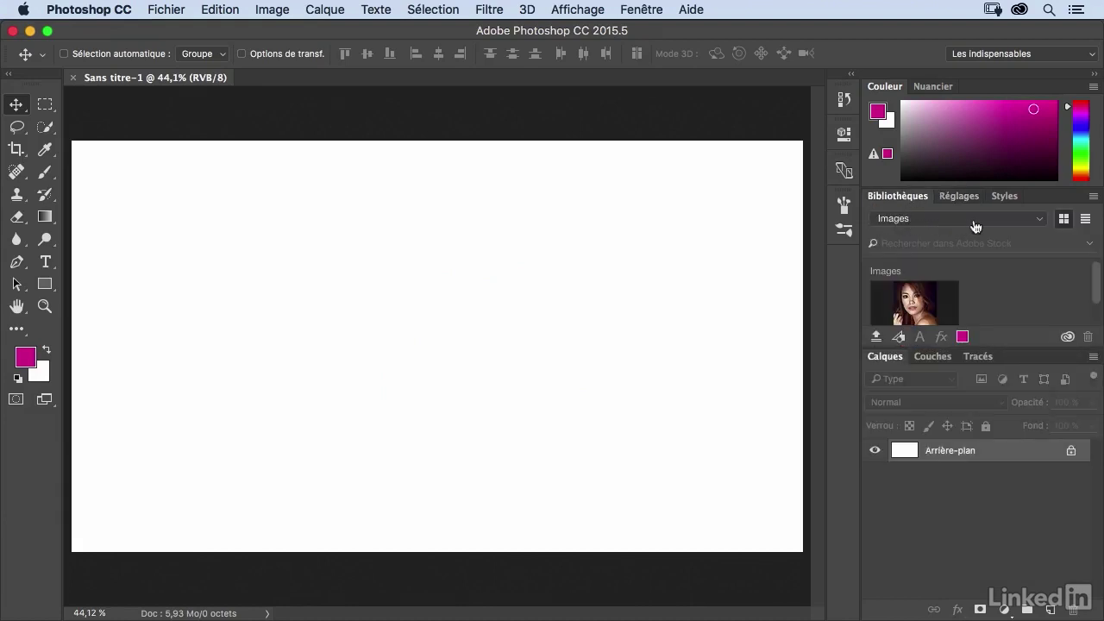
{"action": "left_click", "coordinate": [1040, 221]}
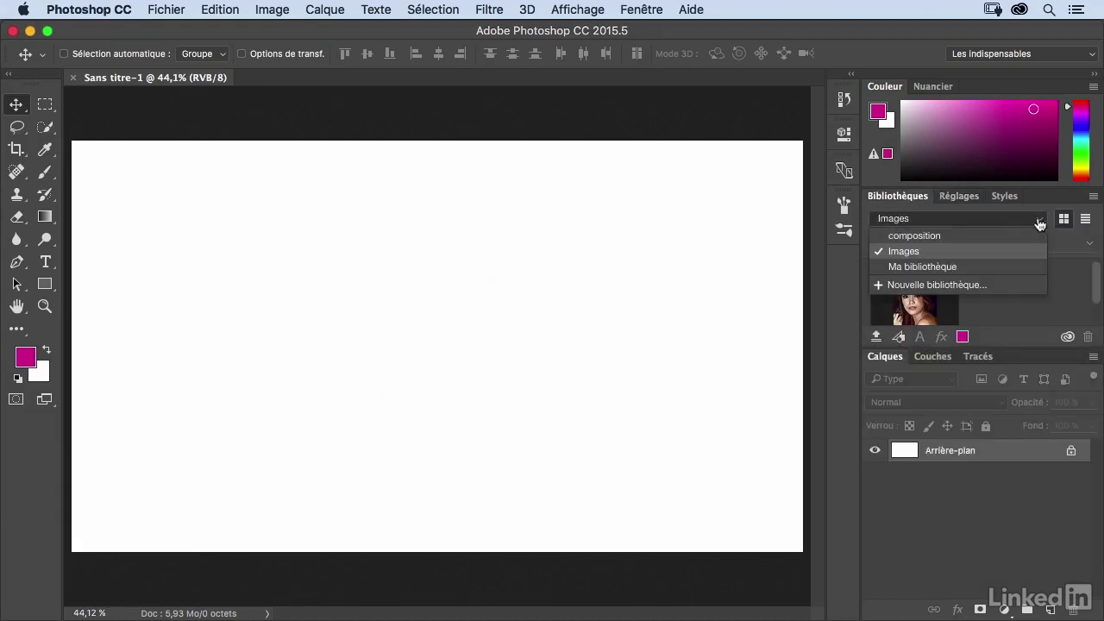
{"action": "left_click", "coordinate": [929, 238]}
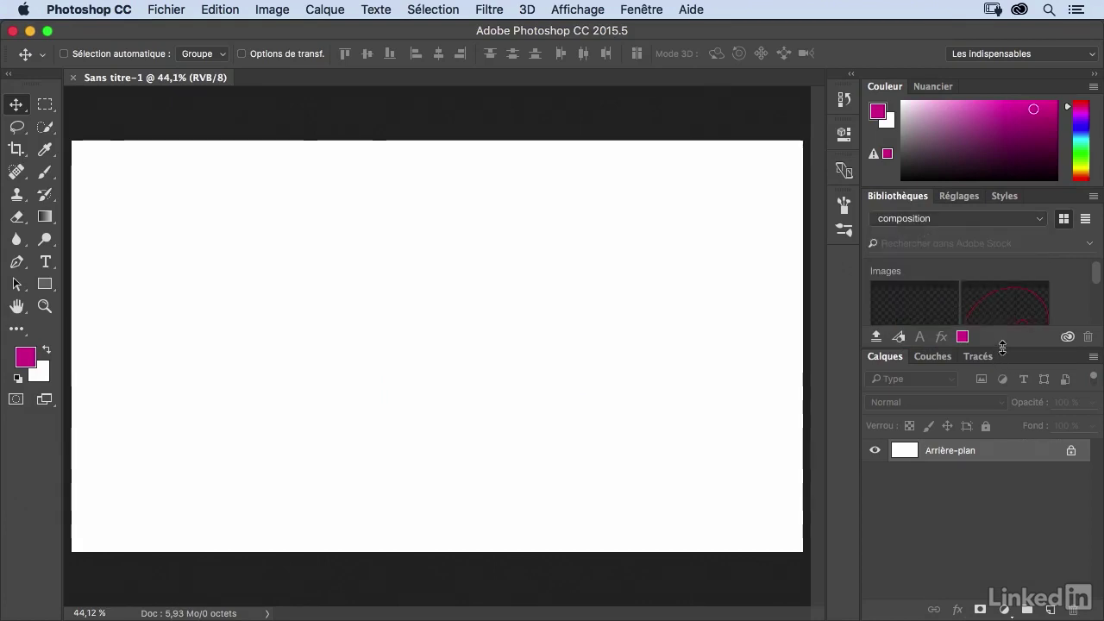
{"action": "left_click_drag", "start_coordinate": [1002, 346], "coordinate": [1003, 431]}
- Place the Illustration 1 spiral from the library on the canvas as a linked smart object, scaled to about 84%
{"action": "left_click_drag", "start_coordinate": [929, 388], "coordinate": [549, 348]}
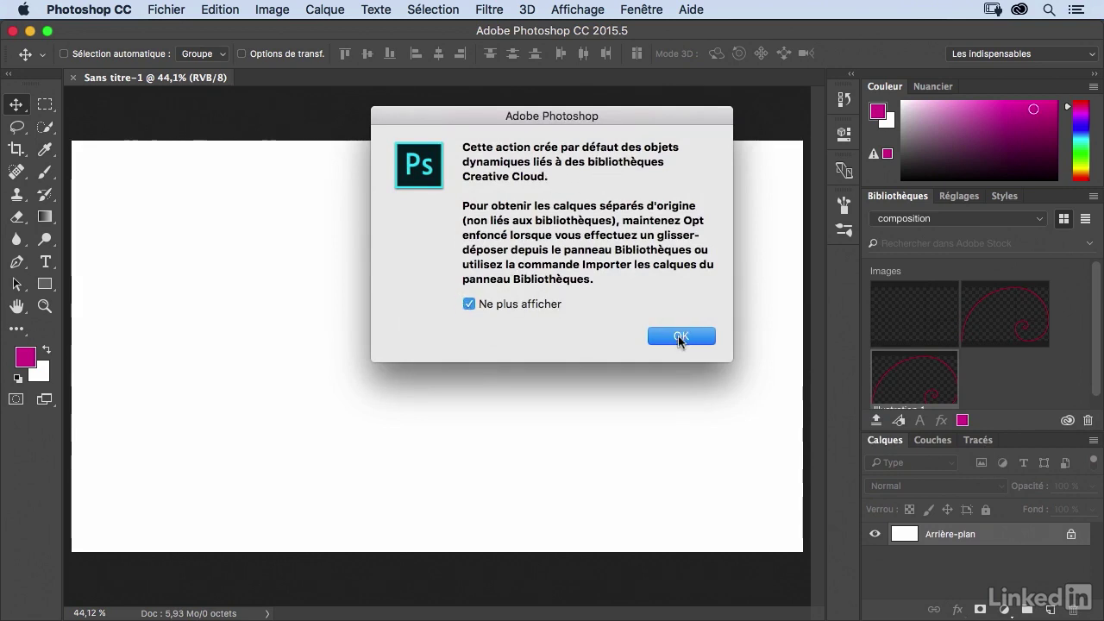
{"action": "left_click", "coordinate": [679, 337]}
{"action": "left_click_drag", "start_coordinate": [665, 224], "coordinate": [673, 249]}
{"action": "left_click_drag", "start_coordinate": [708, 164], "coordinate": [657, 191]}
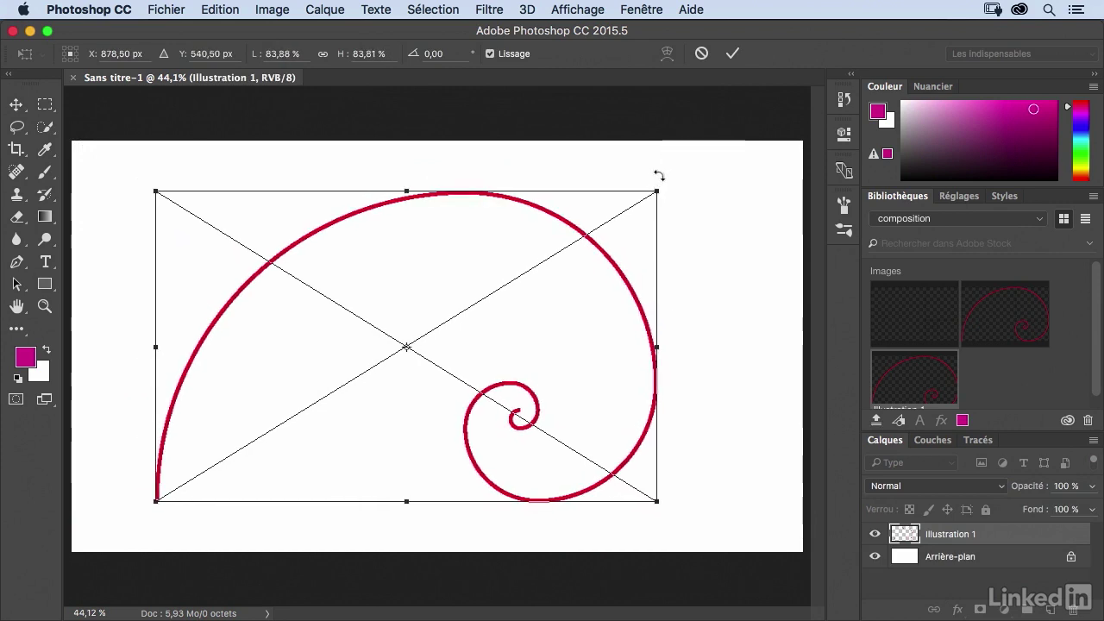
{"action": "key", "text": "Return"}
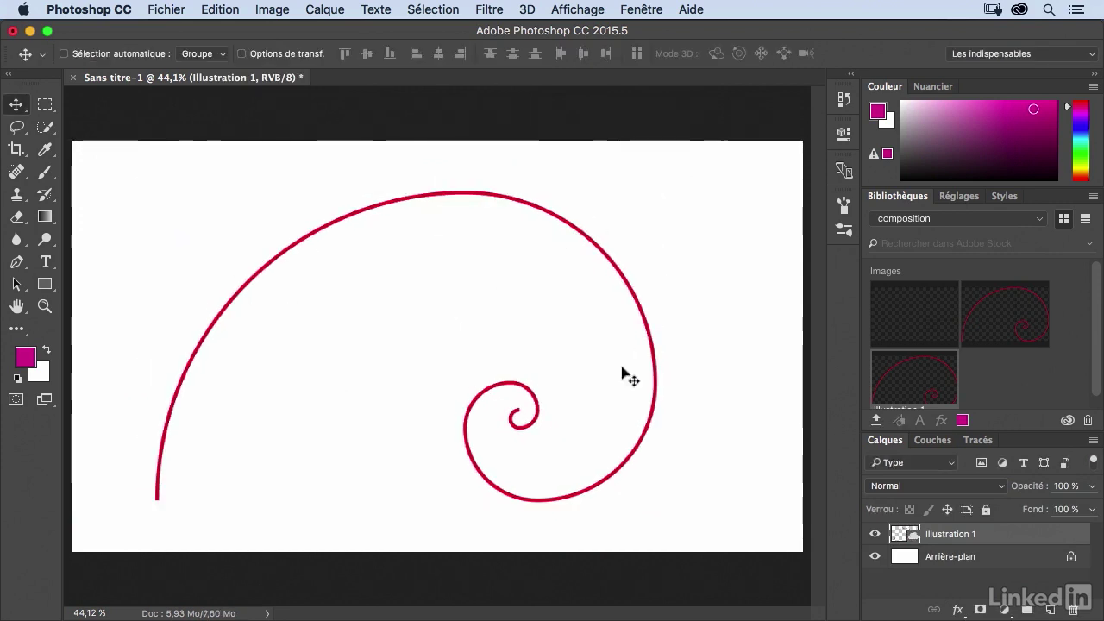